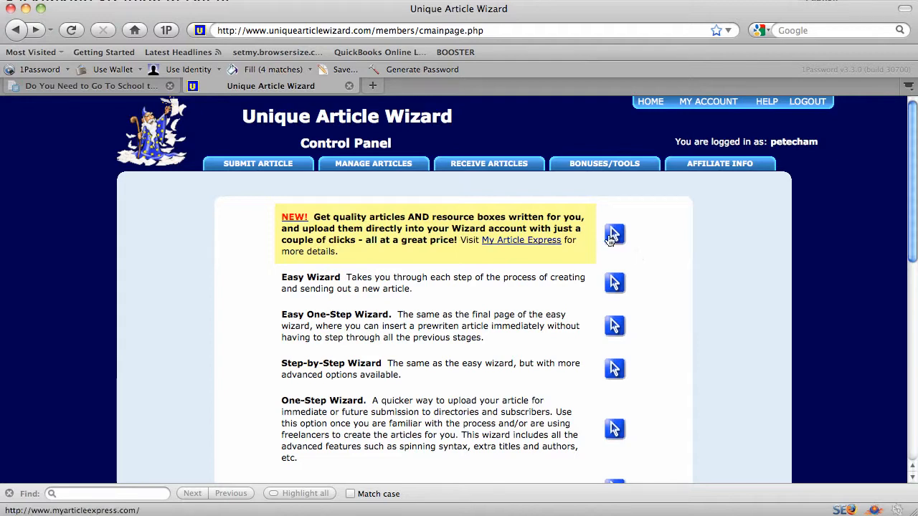
Start a new article submission with the Step-By-Step Wizard
mouse_move(276, 170)
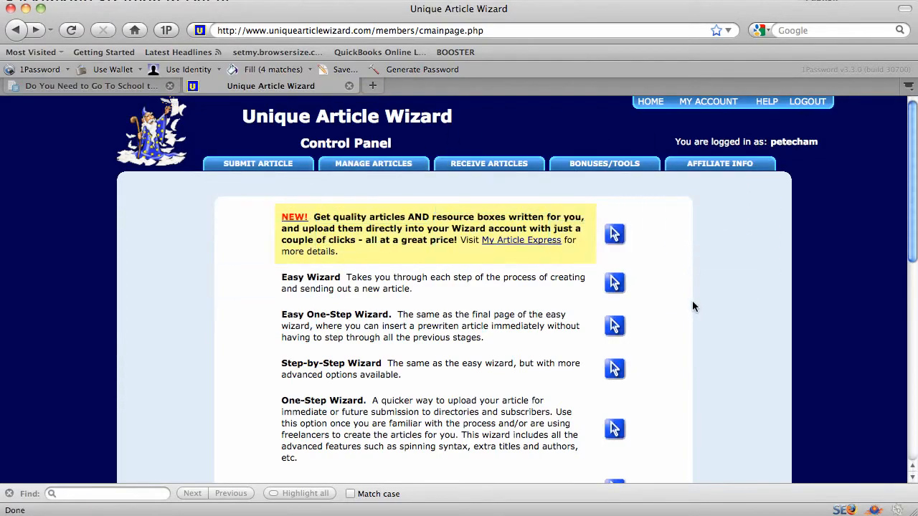
scroll(693, 306, down, 10)
scroll(693, 306, up, 10)
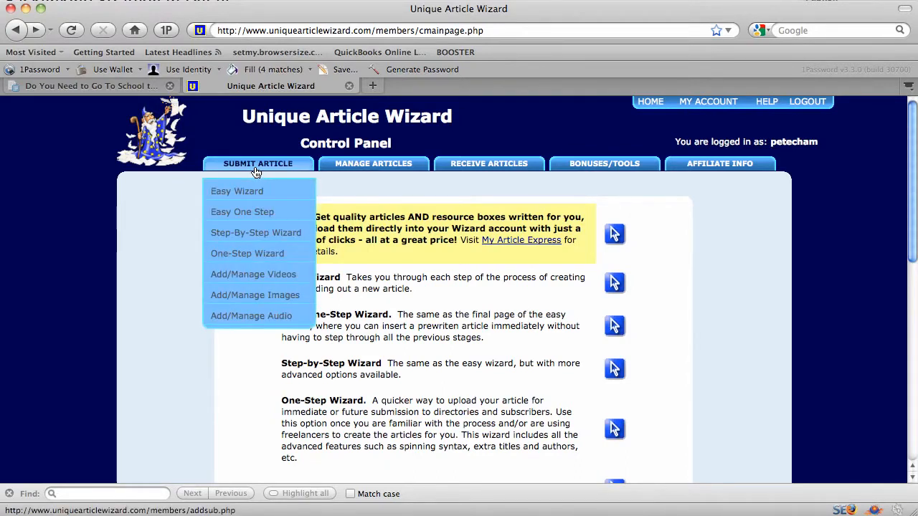
click(256, 236)
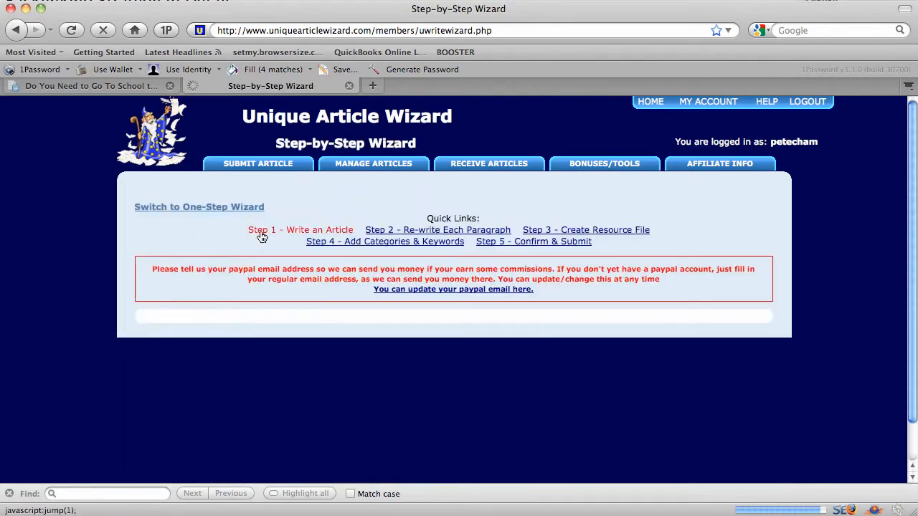
Set the project name by choosing the previous project "Security Guard Training"
scroll(474, 299, down, 6)
scroll(474, 304, down, 4)
click(352, 223)
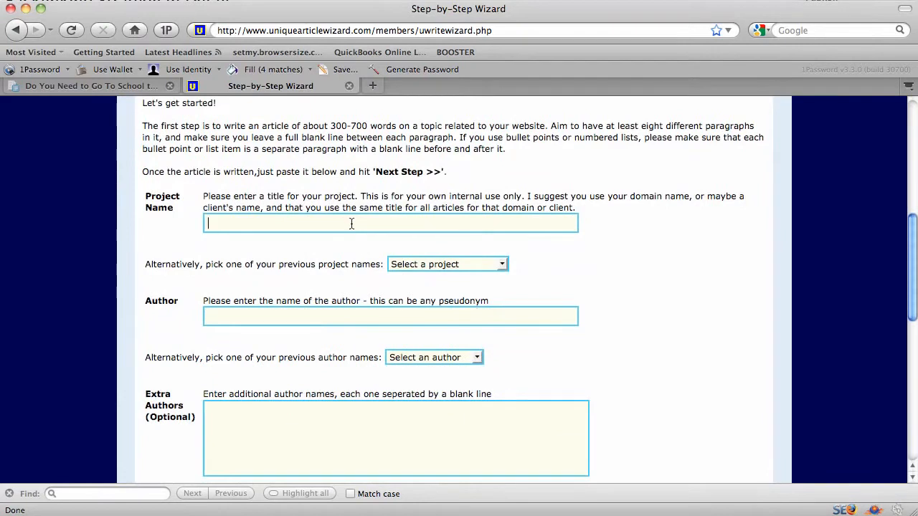
click(421, 264)
click(423, 302)
Fill in the author's full name using the saved suggestion
click(348, 313)
text(Pete)
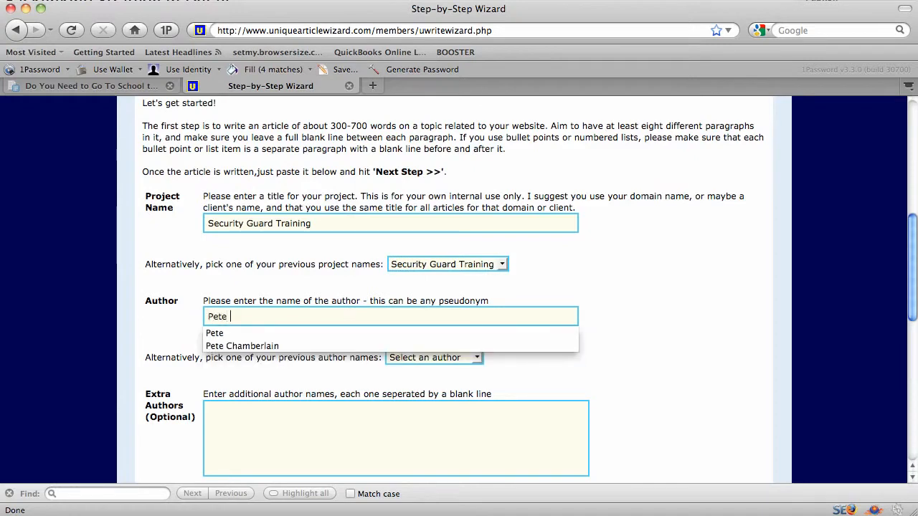
key(Down)
key(Down)
key(Tab)
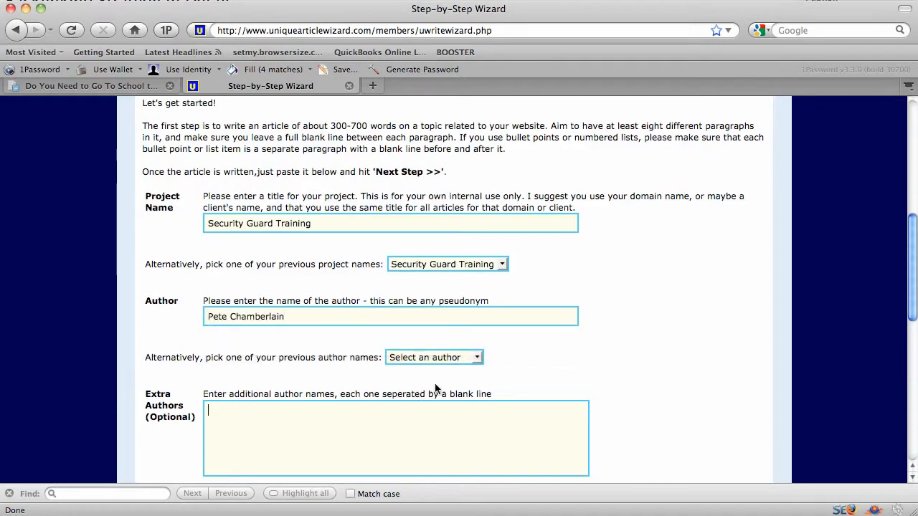
Enter the article title "Do You Need to Go to School to Get Hired as a Security Guard"
scroll(488, 385, down, 1)
scroll(488, 384, down, 5)
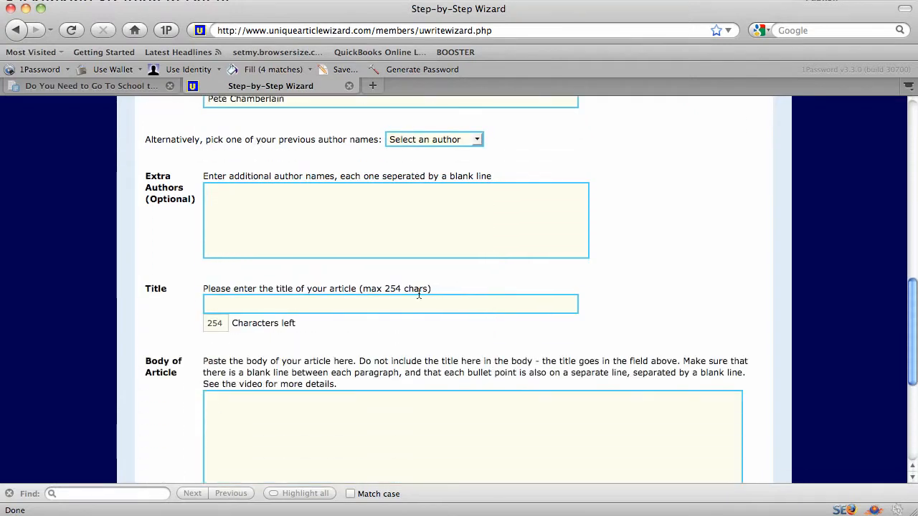
click(343, 301)
text(Do Yo)
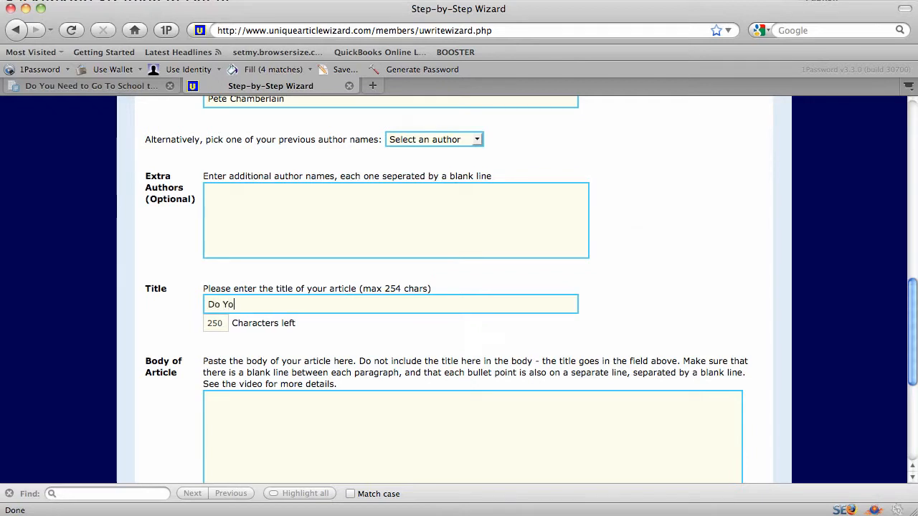
text(u Need to Go to Scho)
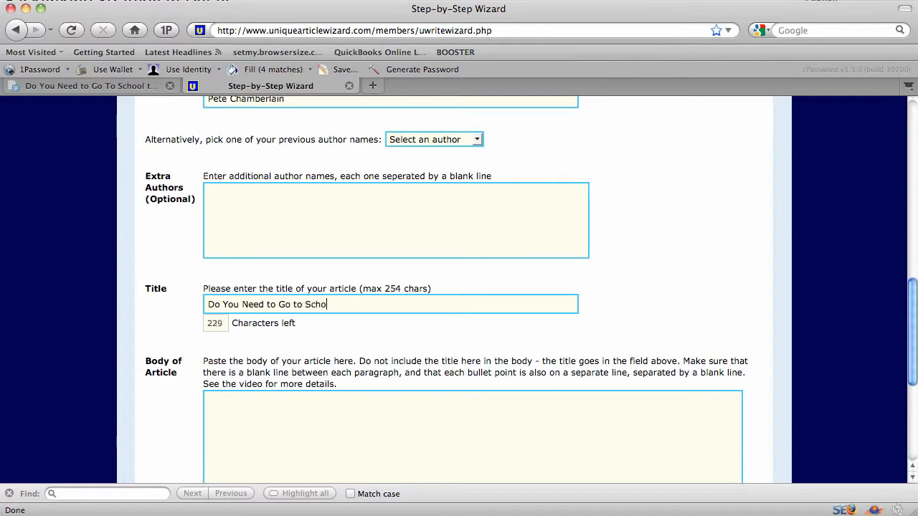
text(ol to Get Hired as a Security Guard)
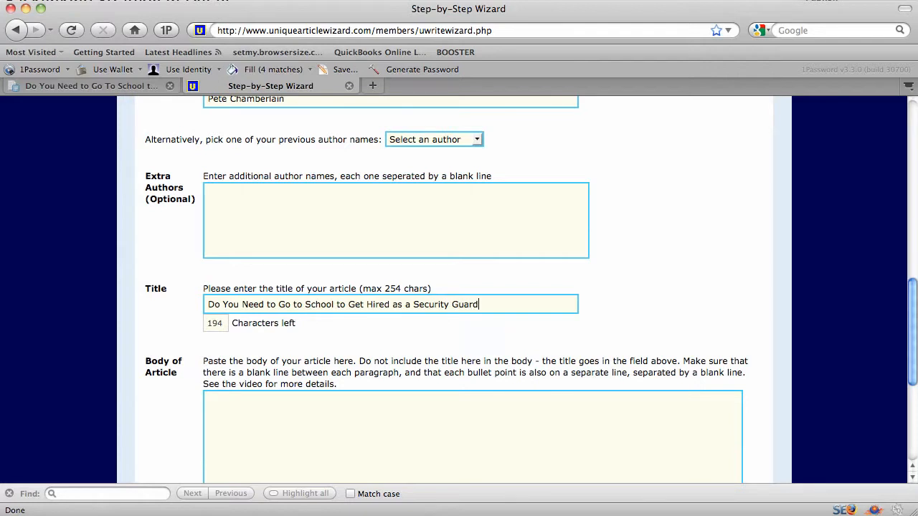
Switch to The Best Spinner, generate a new spin of the article and copy its full text
scroll(388, 319, down, 5)
click(384, 291)
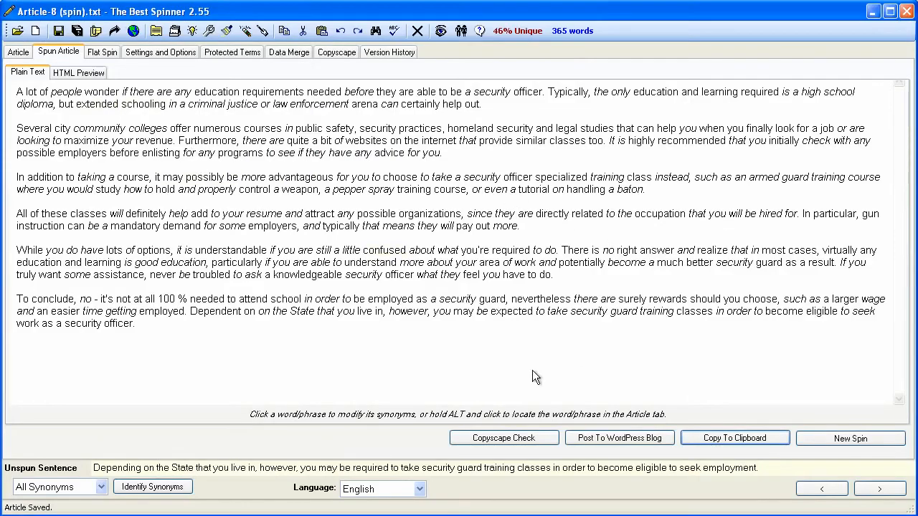
click(851, 438)
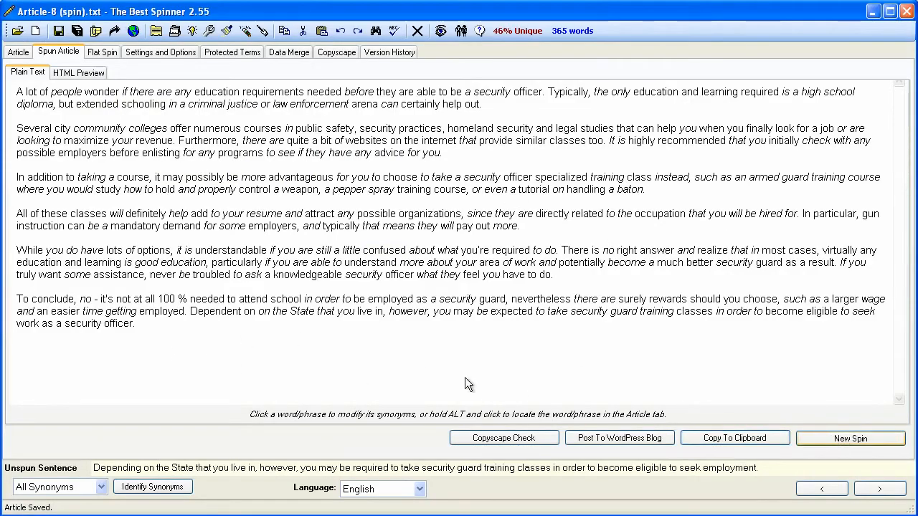
drag(133, 324, 12, 77)
key(ctrl+a)
key(super+c)
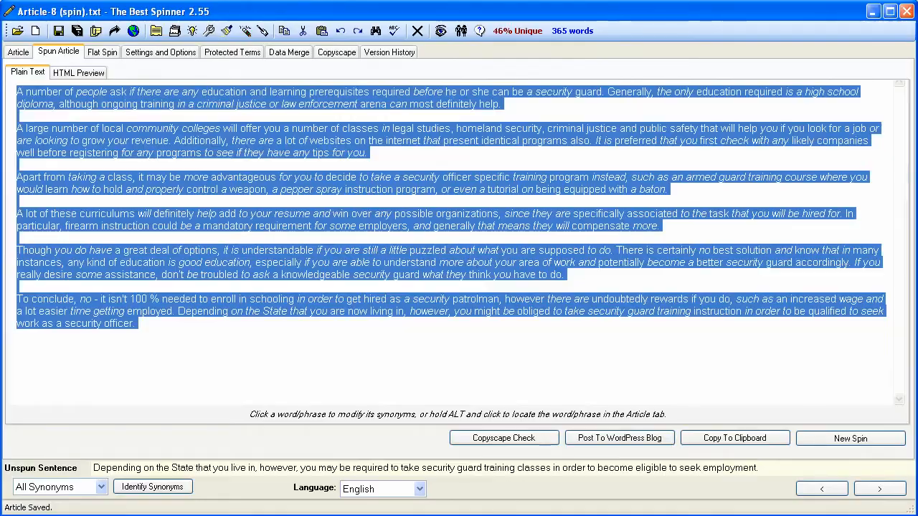
Switch back to the Step-by-Step Wizard and paste the spun text into the article body
key(super+Tab)
click(314, 334)
key(super+v)
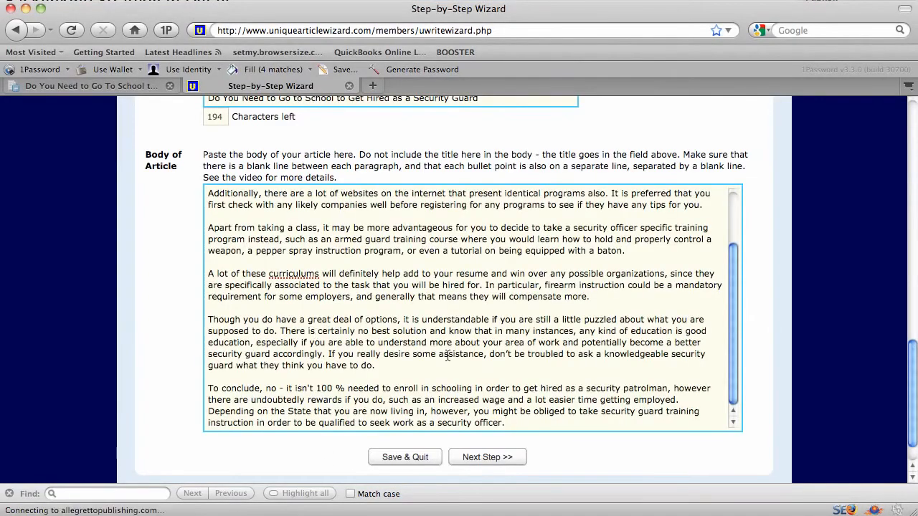
Correct the misspelled "curriculums" to "curriculum" in the article body and continue to the wizard's paragraph re-writing step
right_click(310, 274)
click(338, 284)
scroll(430, 308, up, 1)
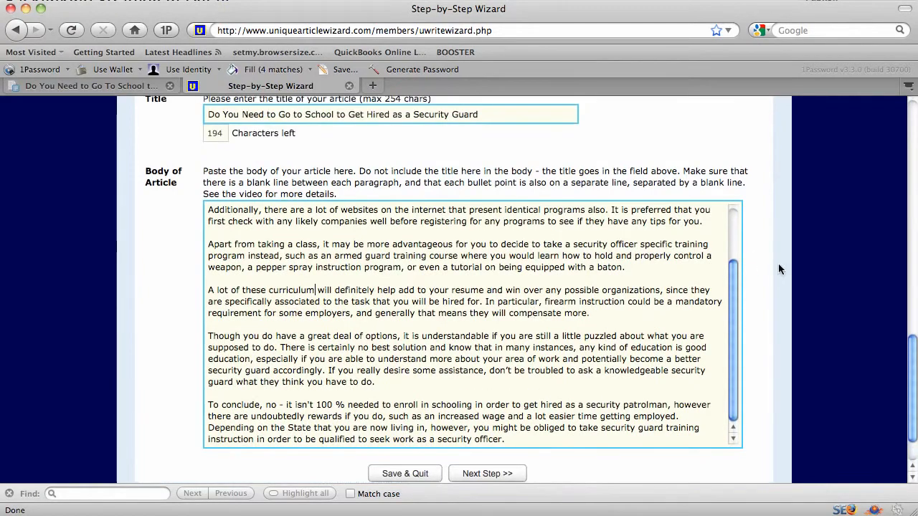
drag(735, 300, 730, 346)
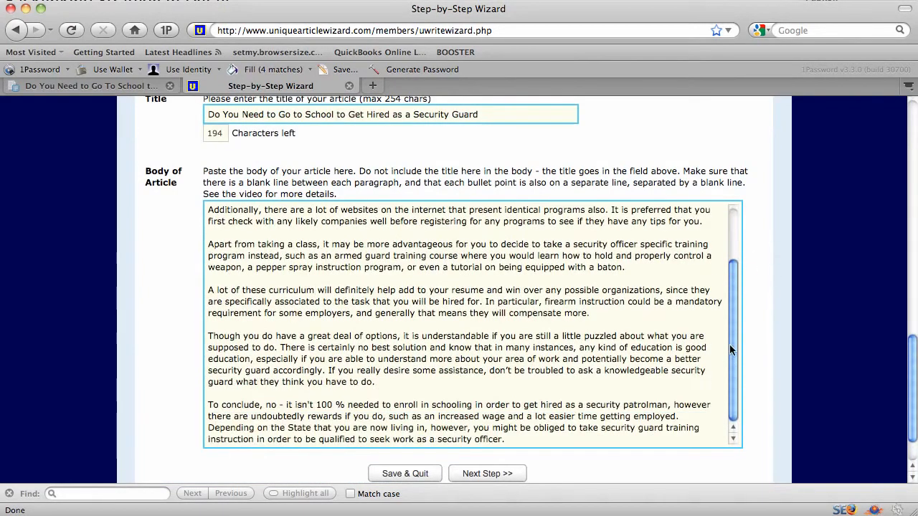
click(487, 473)
Enter "Do You Need to Go to School to Get Hired as a Security Officer" as the Article Version 2 title
scroll(455, 457, down, 9)
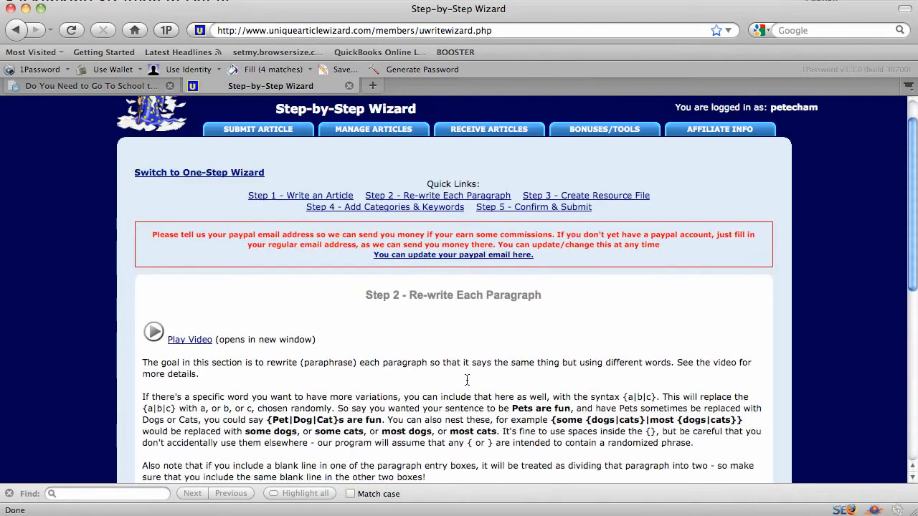
click(390, 292)
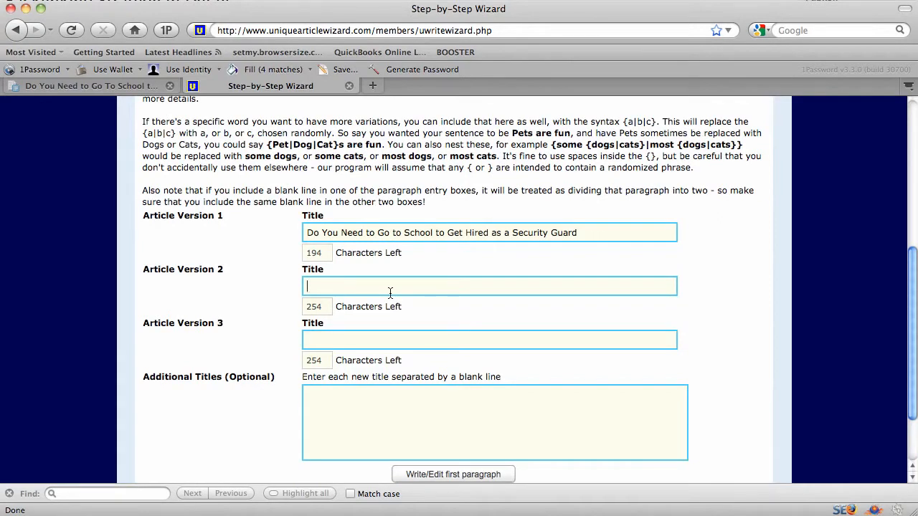
text(Do You Need to G)
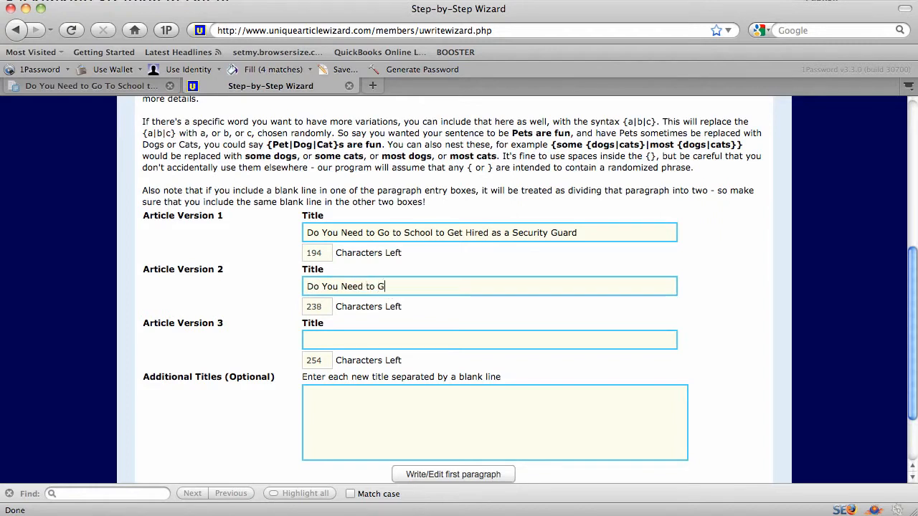
text(o to School to Get Hired as a Secu)
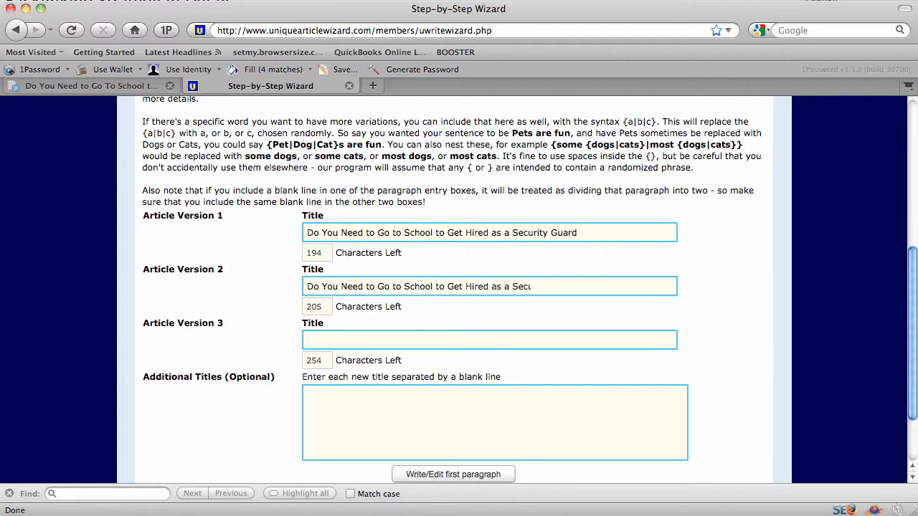
text(rity Officer)
Enter "Do Security Guards Need to Go To School To Get Employment" as the Article Version 3 title
key(Tab)
key(Tab)
text(Do Security)
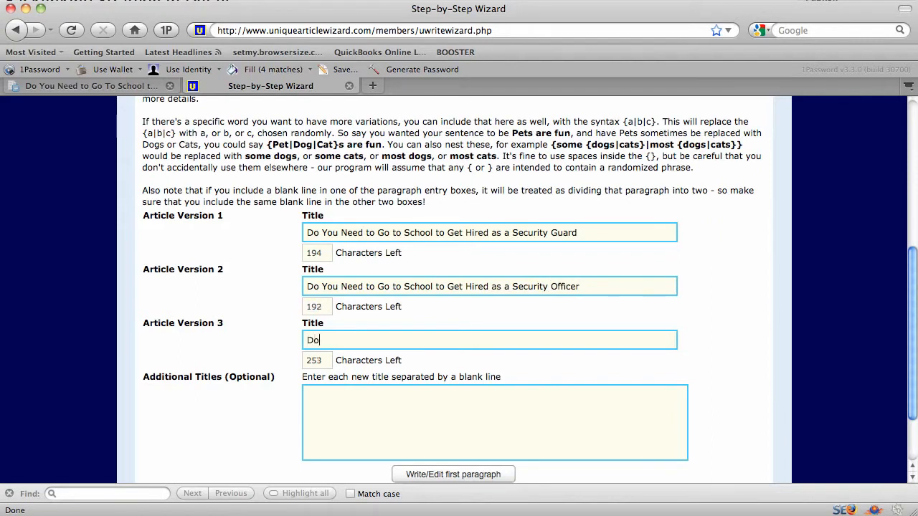
text( Guards Need to )
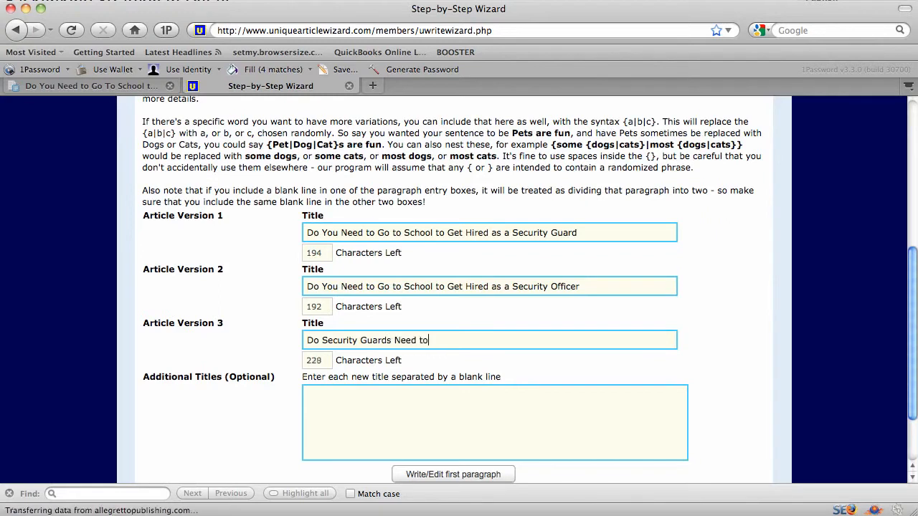
text(Go To School for)
key(BackSpace)
key(BackSpace)
key(BackSpace)
key(BackSpace)
text(To Get Employment)
Leave the additional titles empty and open the first paragraph for rewriting
scroll(390, 357, down, 1)
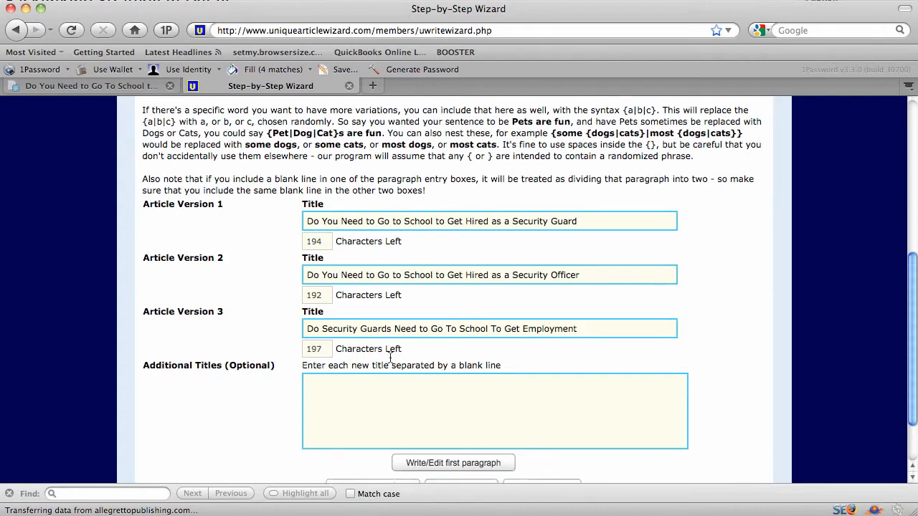
scroll(390, 357, down, 4)
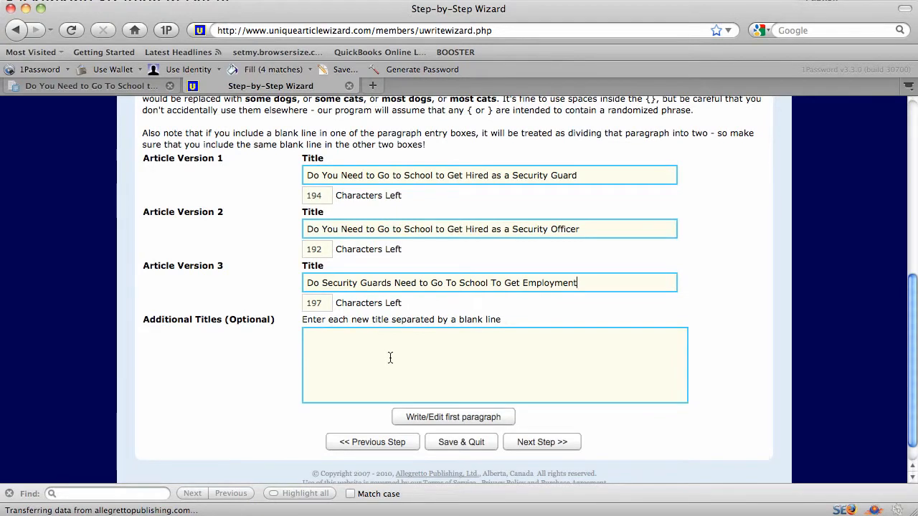
scroll(390, 357, down, 1)
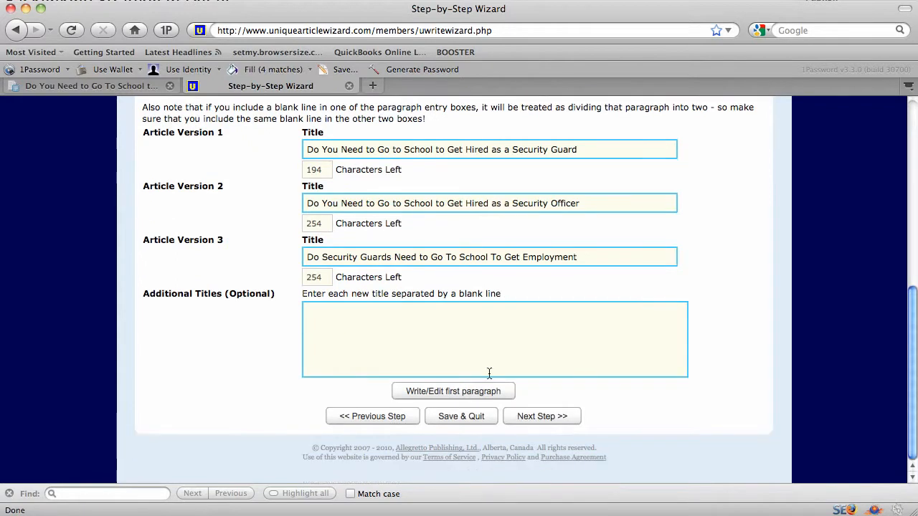
click(448, 396)
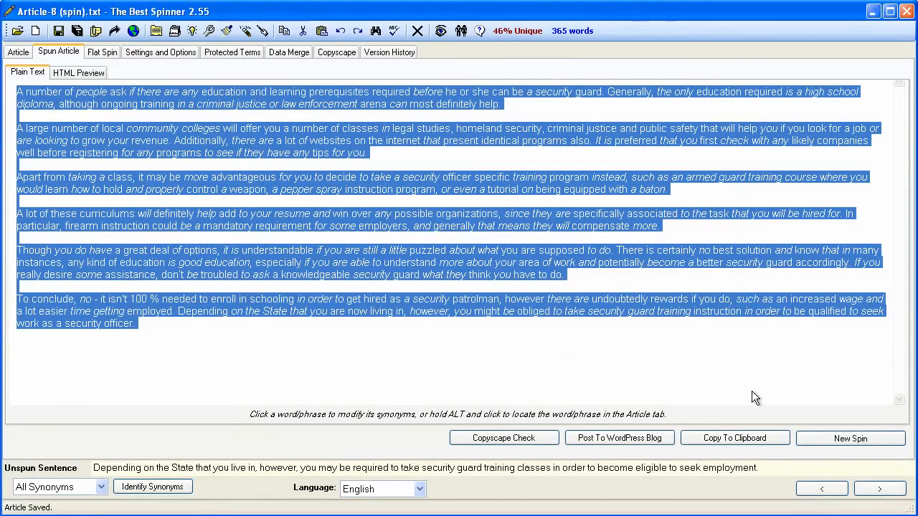
Generate a new spin in The Best Spinner and copy its first paragraph into Article Version 2, Paragraph 1
click(829, 388)
click(821, 436)
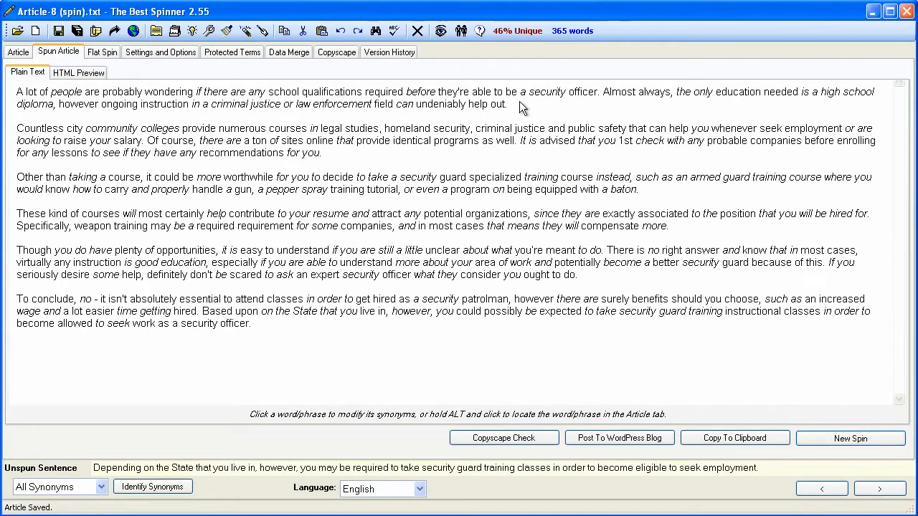
drag(507, 104, 4, 96)
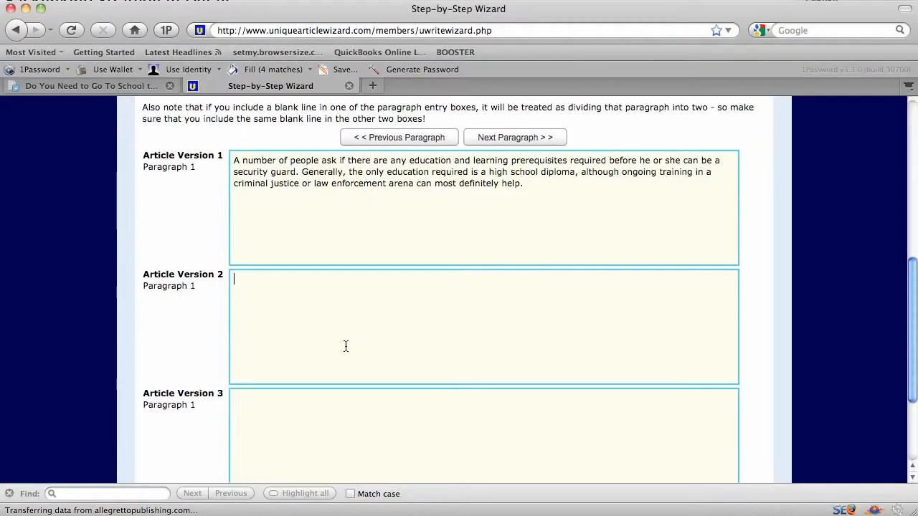
text(A lot of people are probably wondering if there are any school qualifications required before they're able to be a security officer. Almost always, the only education needed is a high school diploma, however ongoing instruction in a criminal justice or law enforcement field can undeniably help out.)
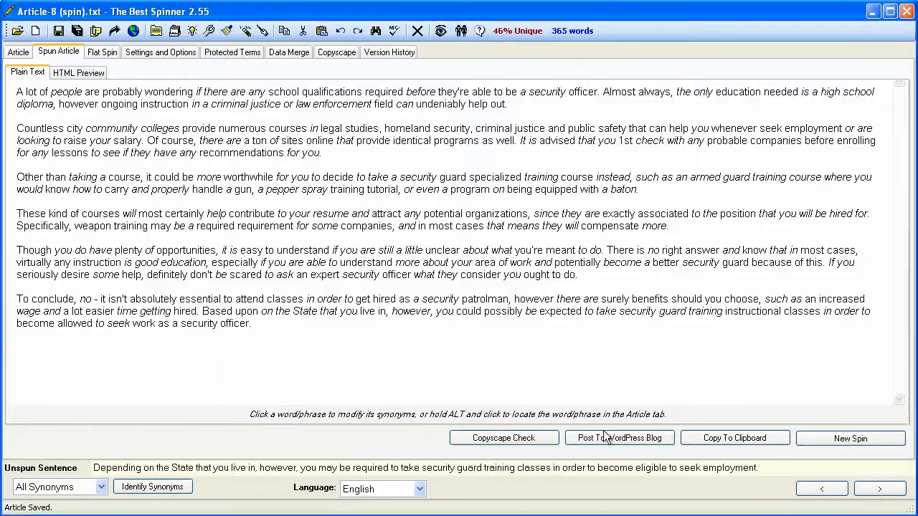
Generate another spin in The Best Spinner and copy its first paragraph into Article Version 3, Paragraph 1
click(852, 440)
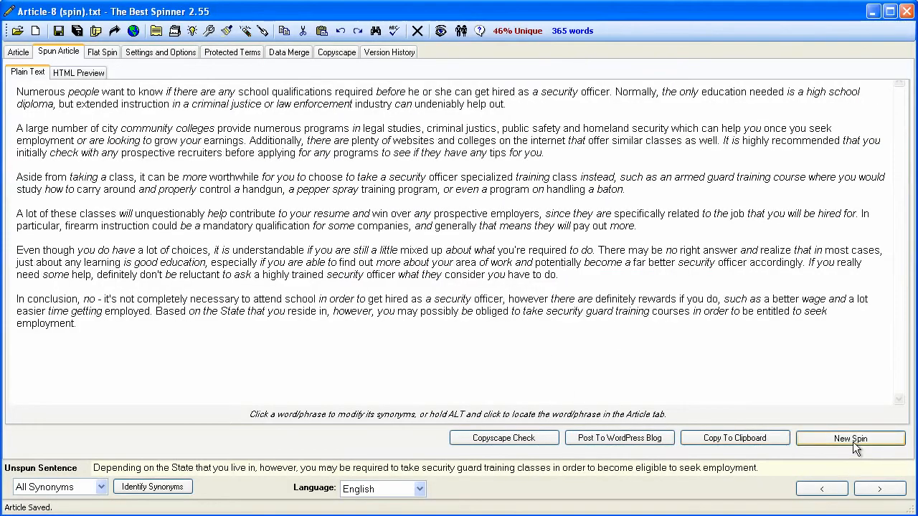
drag(502, 105, 11, 94)
key(super+c)
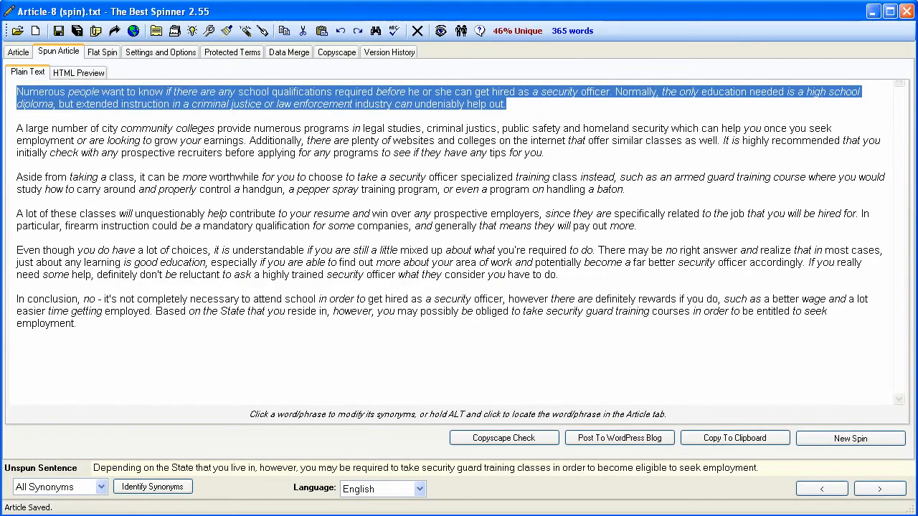
key(super+Tab)
click(387, 447)
key(super+v)
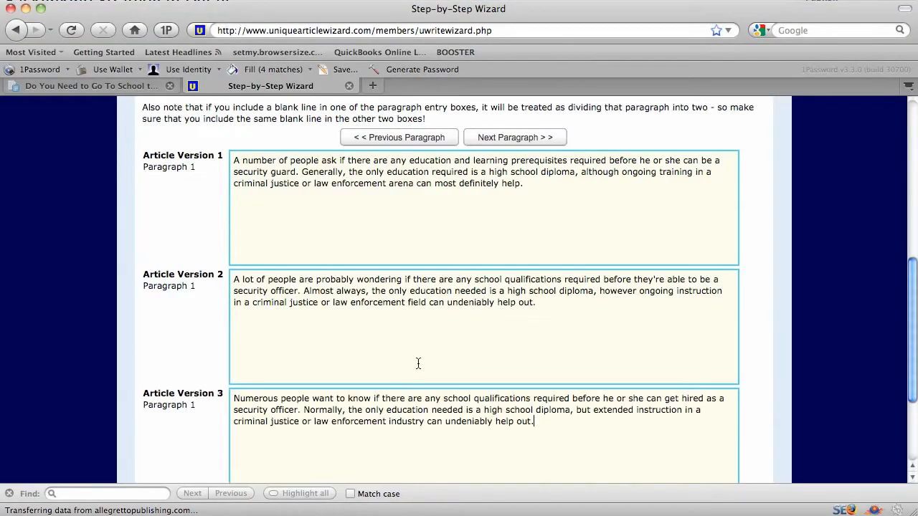
Advance the wizard to Paragraph 2 and switch to The Best Spinner for its rewritten text
scroll(420, 362, down, 1)
scroll(338, 299, down, 1)
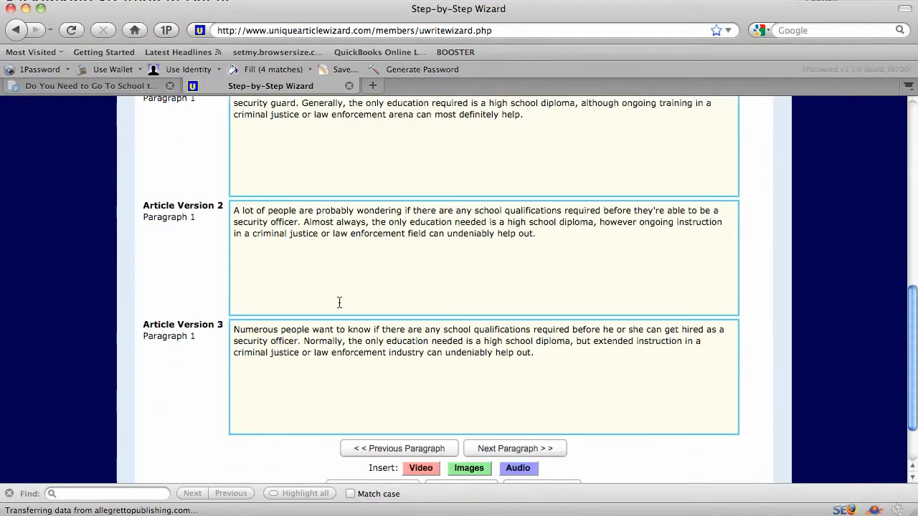
click(511, 456)
scroll(276, 252, up, 1)
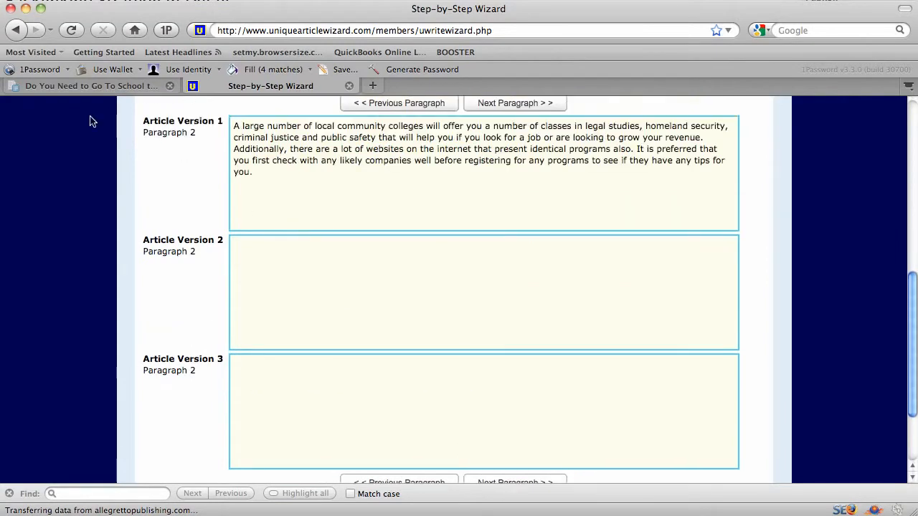
key(super+Tab)
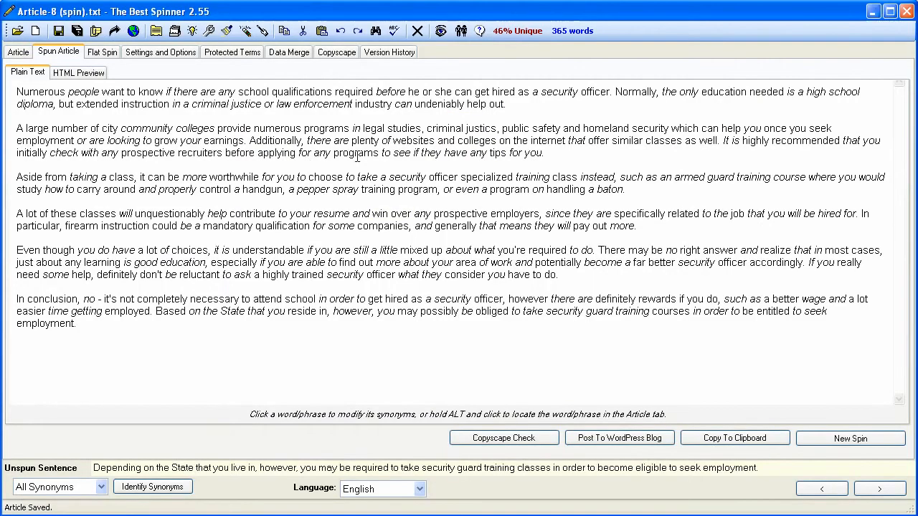
Copy the second spun paragraph from The Best Spinner and paste it into Paragraph 2 of the Unique Article Wizard form
drag(592, 165, 3, 126)
key(super+c)
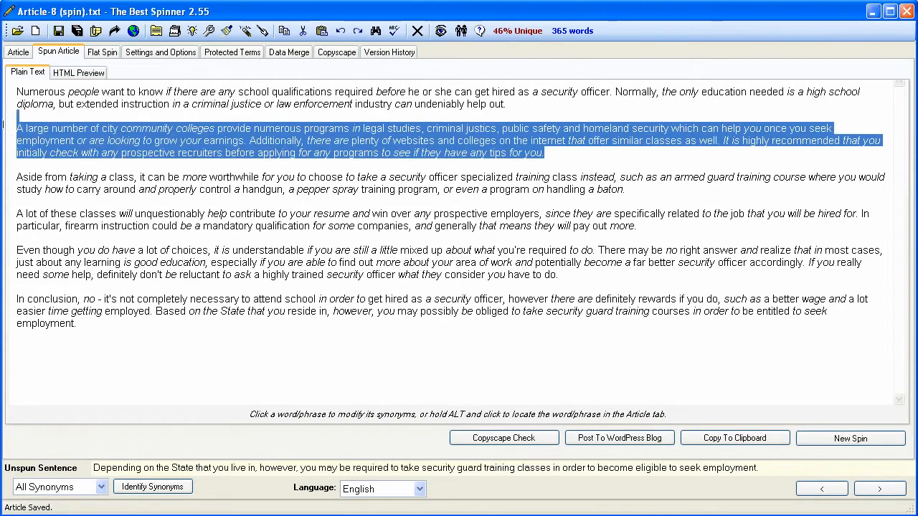
drag(576, 154, 15, 132)
key(super+Tab)
key(super+v)
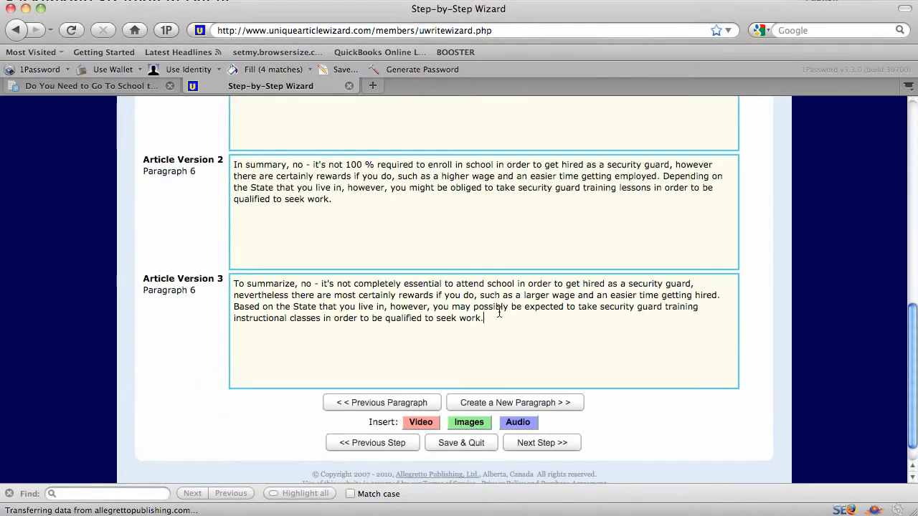
Check the three versions of Paragraph 6 and advance the wizard to Step 3 - Create Resource File
scroll(581, 381, up, 2)
scroll(581, 382, up, 3)
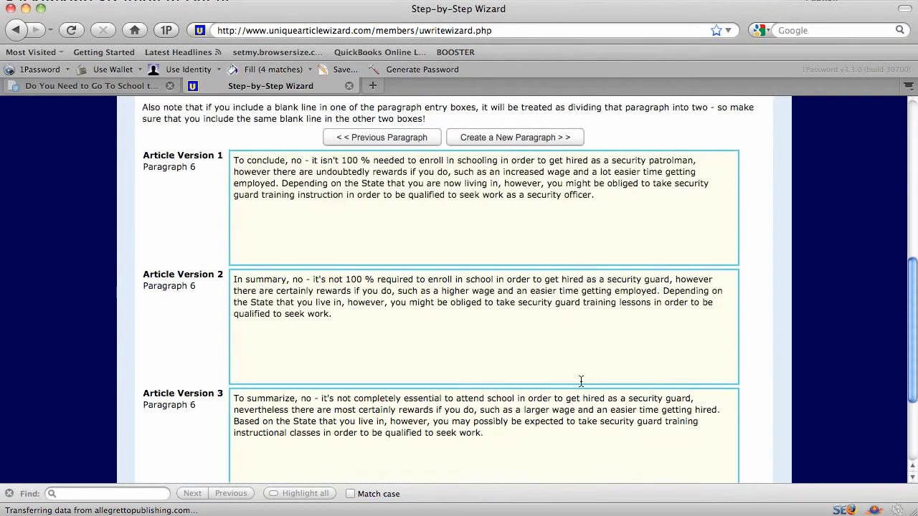
scroll(581, 382, down, 5)
click(556, 450)
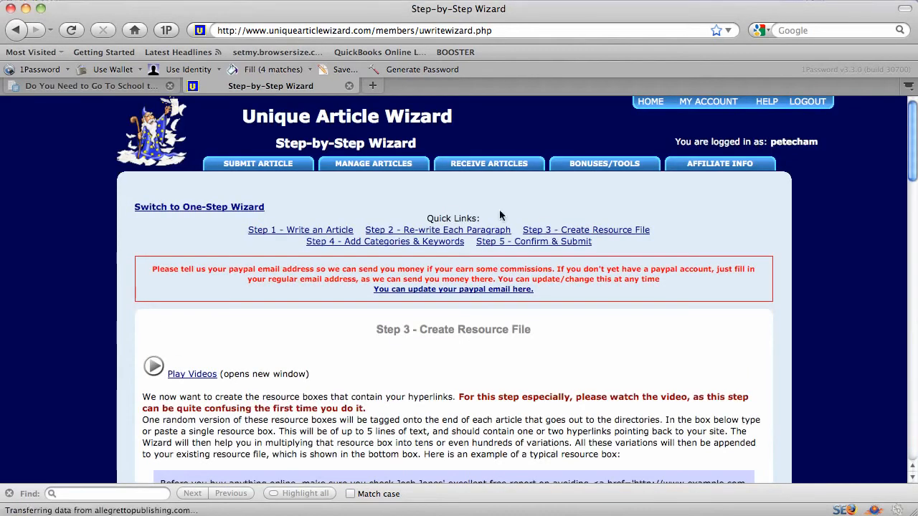
scroll(500, 214, down, 6)
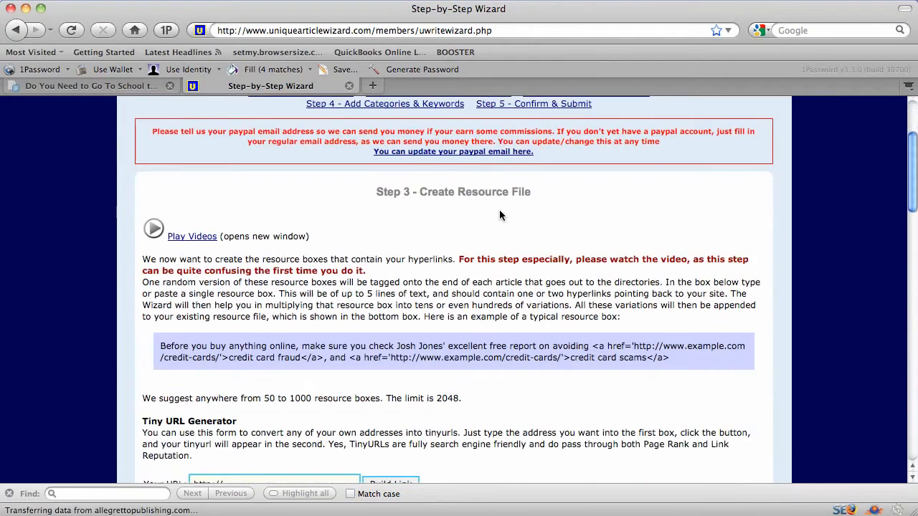
scroll(500, 215, down, 1)
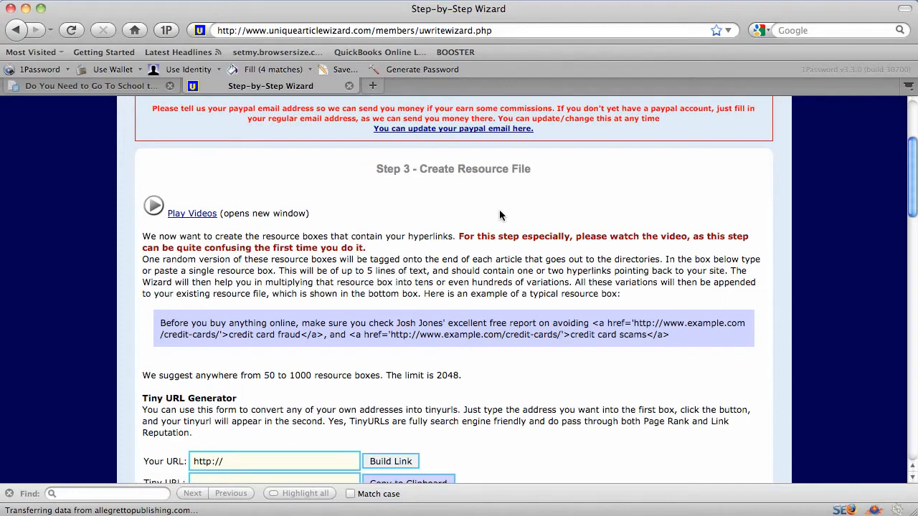
scroll(499, 215, down, 3)
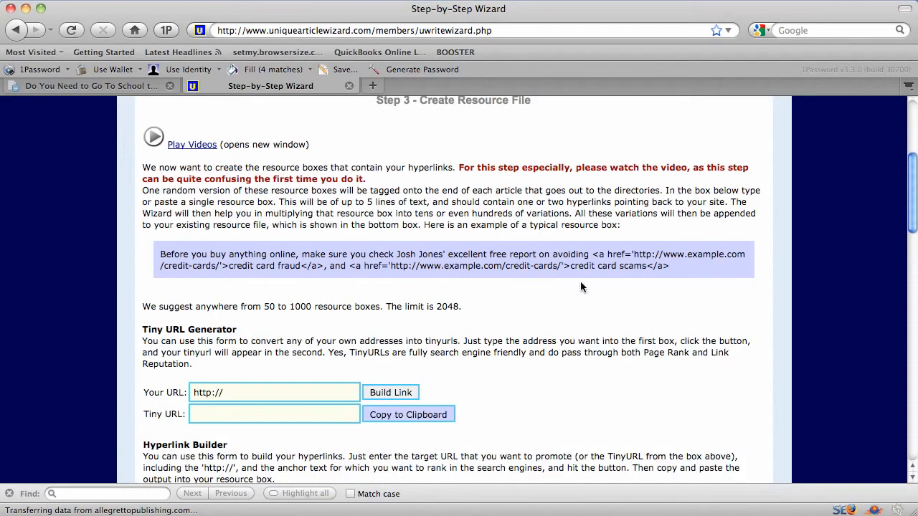
scroll(581, 287, down, 8)
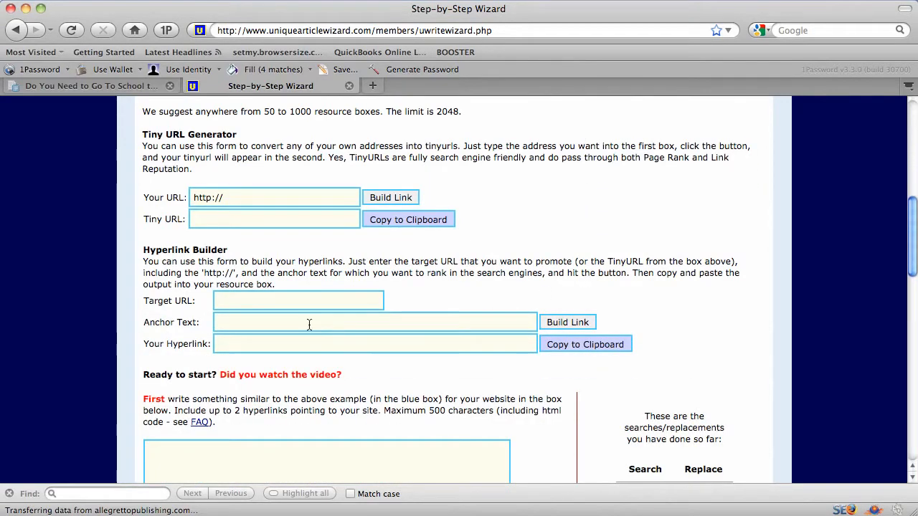
text(http://goarticles.com/cgi-bin/showa.cgi?C=3923913)
key(super+a)
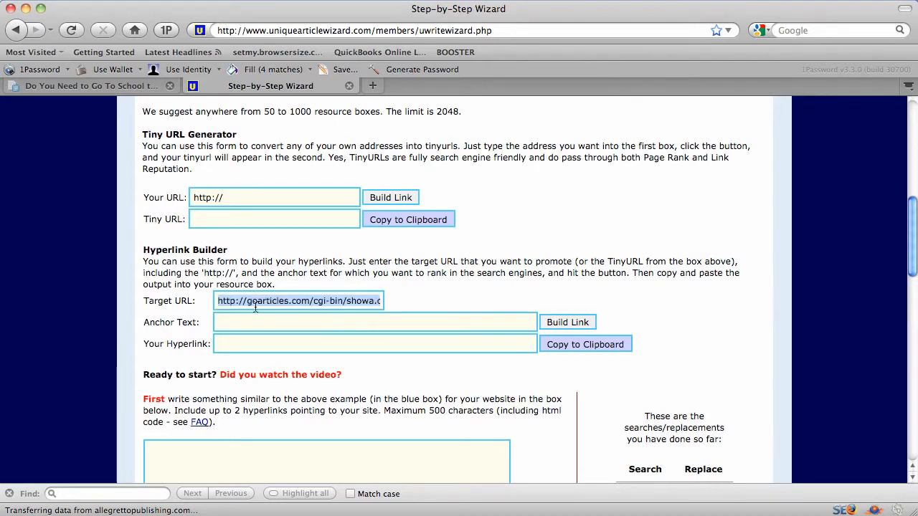
click(255, 304)
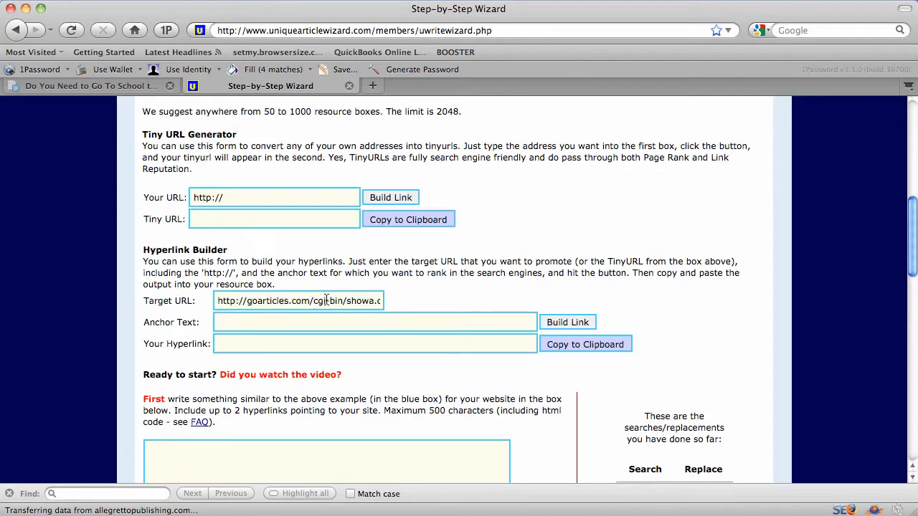
Set the Hyperlink Builder's anchor text to "security guard training" in lowercase
click(303, 318)
text(Security)
key(BackSpace)
key(BackSpace)
key(BackSpace)
key(BackSpace)
key(BackSpace)
key(BackSpace)
key(BackSpace)
key(BackSpace)
key(BackSpace)
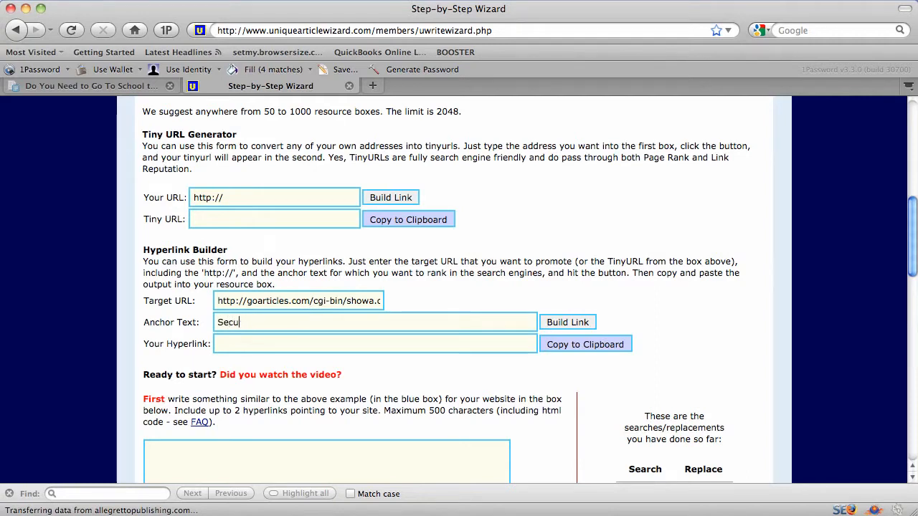
text(security guard training)
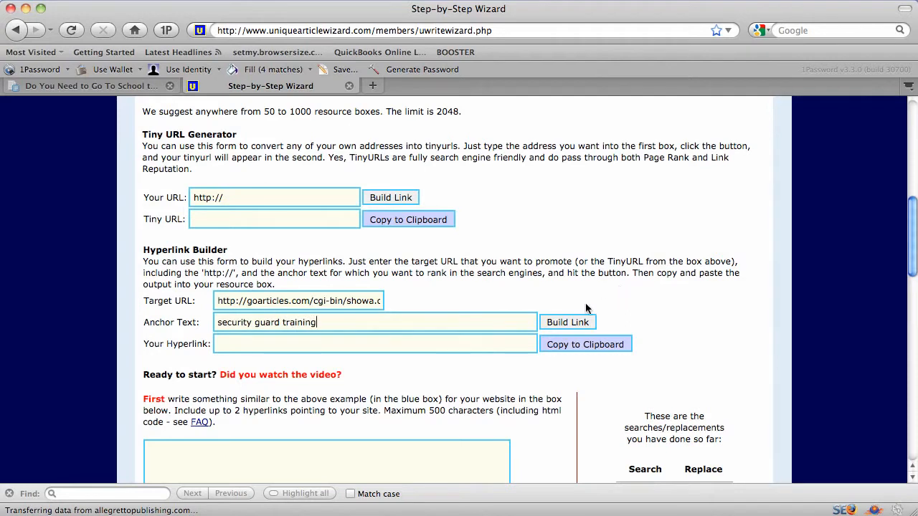
Build the "security guard training" hyperlink and copy its HTML to the clipboard
click(576, 324)
click(570, 346)
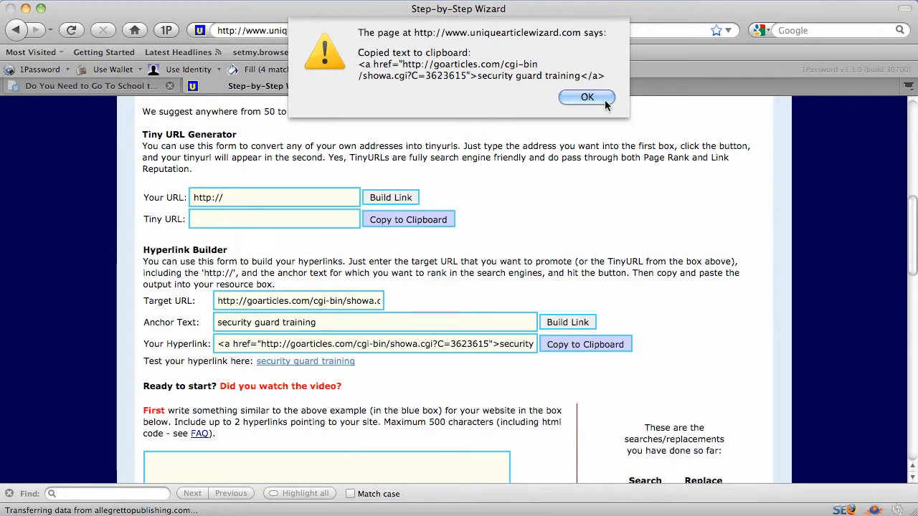
click(587, 98)
Start the resource box text with "If you'd like to learn more about" followed by the copied hyperlink
scroll(606, 237, down, 5)
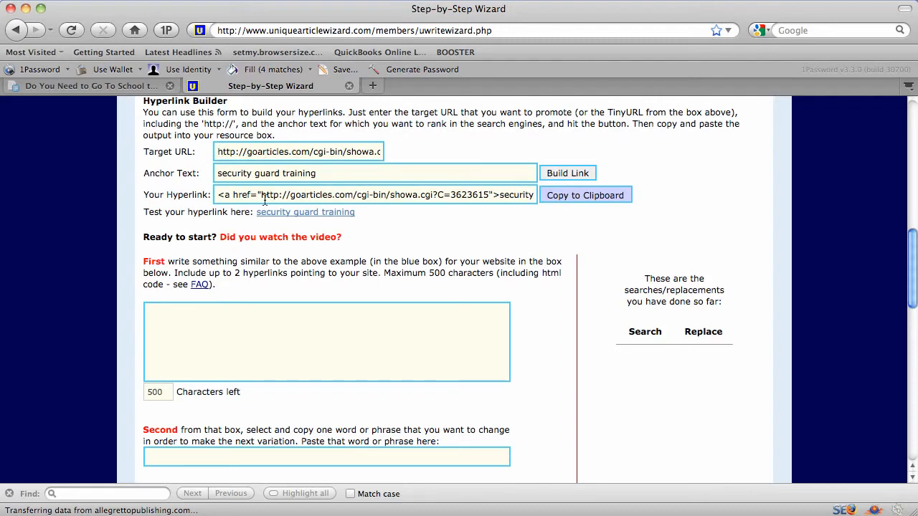
click(411, 322)
text(If you'd like to learn more about <a href="http://goarticles)
key(BackSpace)
key(BackSpace)
key(super+v)
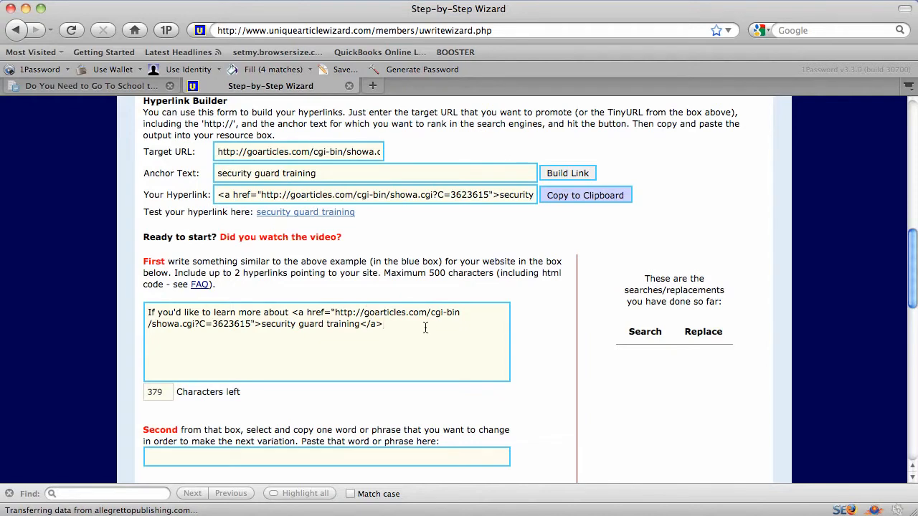
Continue the resource box sentence after the hyperlink with "and possibly"
text(an)
text(d possib)
text(ibly)
key(BackSpace)
key(BackSpace)
key(BackSpace)
key(BackSpace)
key(BackSpace)
key(BackSpace)
key(BackSpace)
text(ibly)
key(super+Tab)
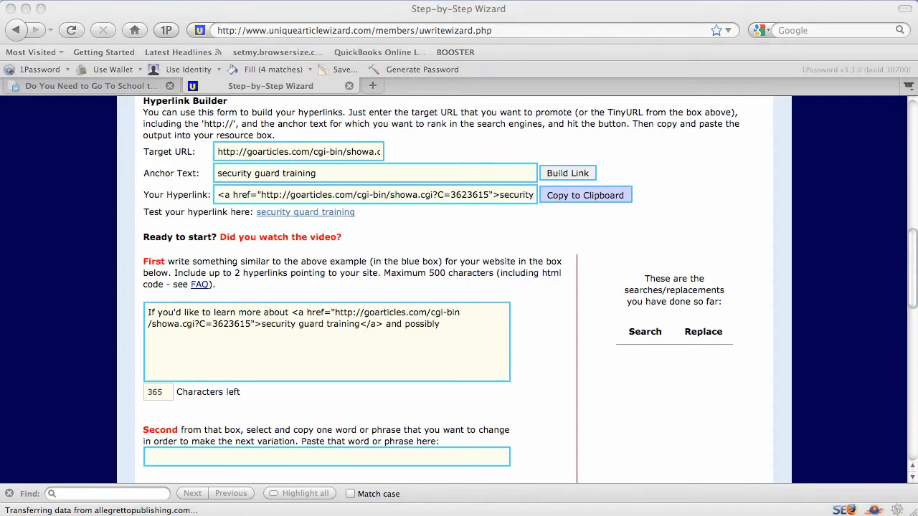
click(319, 158)
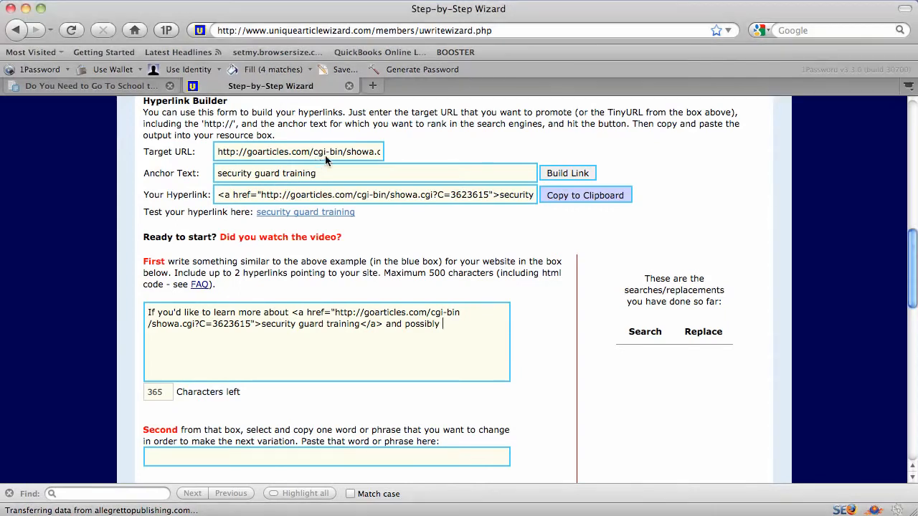
click(324, 155)
key(super+v)
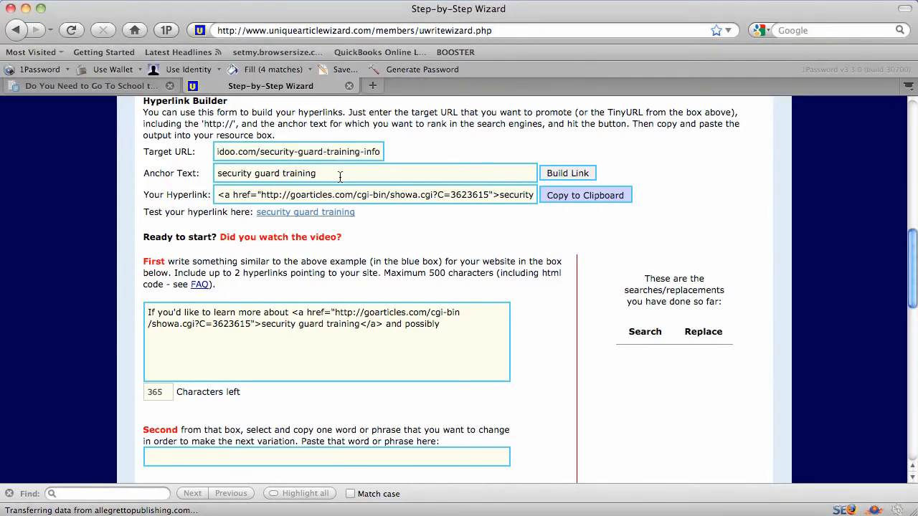
Change the anchor text to "armed security guard training" and check the target URL
drag(332, 175, 220, 176)
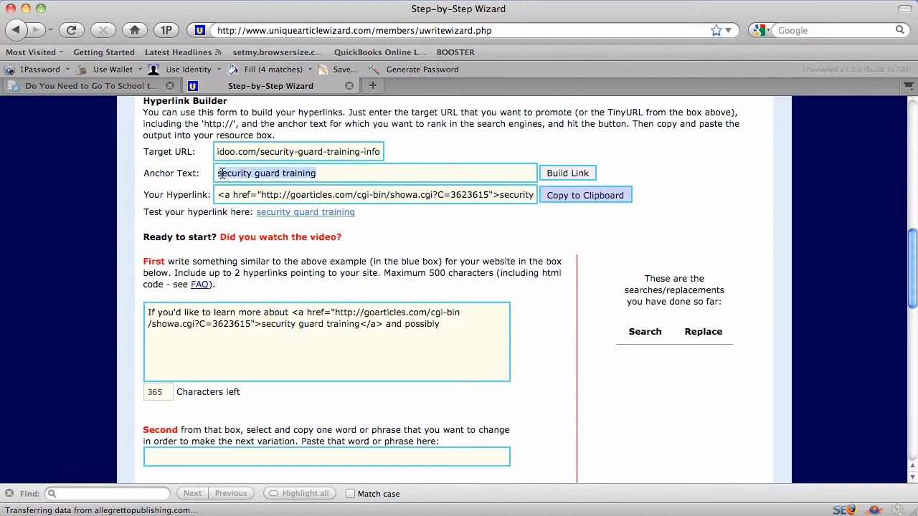
click(219, 175)
text(armed)
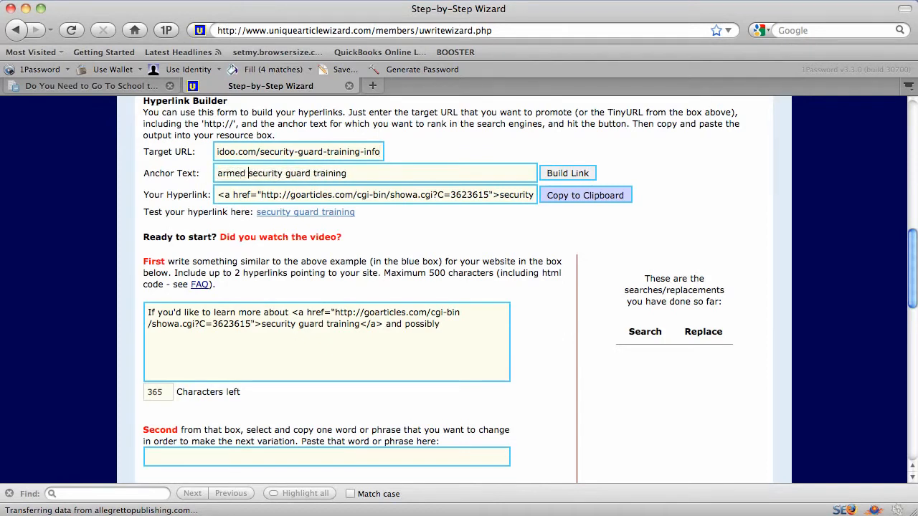
triple_click(272, 152)
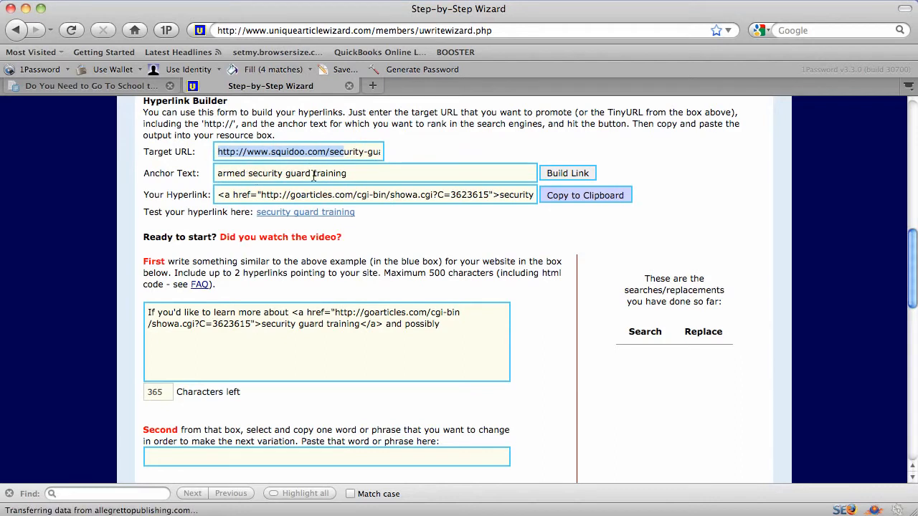
triple_click(359, 175)
click(363, 178)
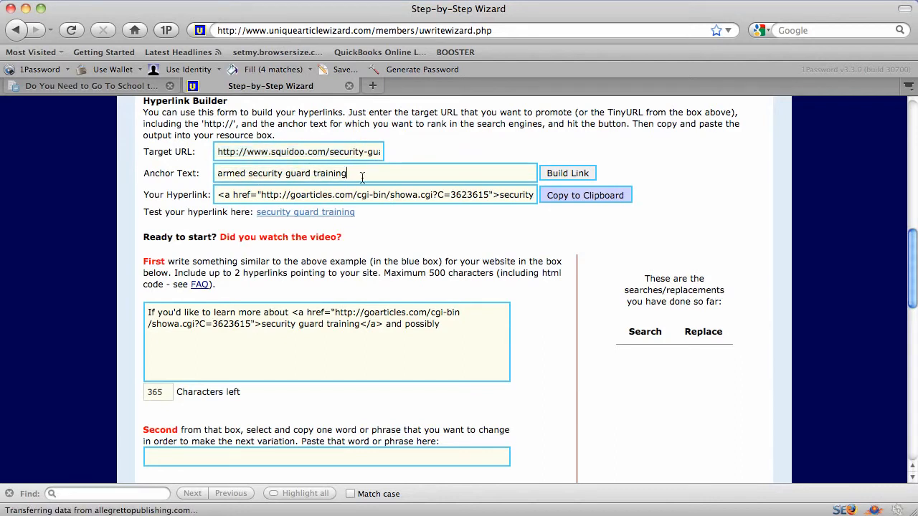
Build the "armed security guard training" hyperlink and copy its HTML to the clipboard
click(569, 175)
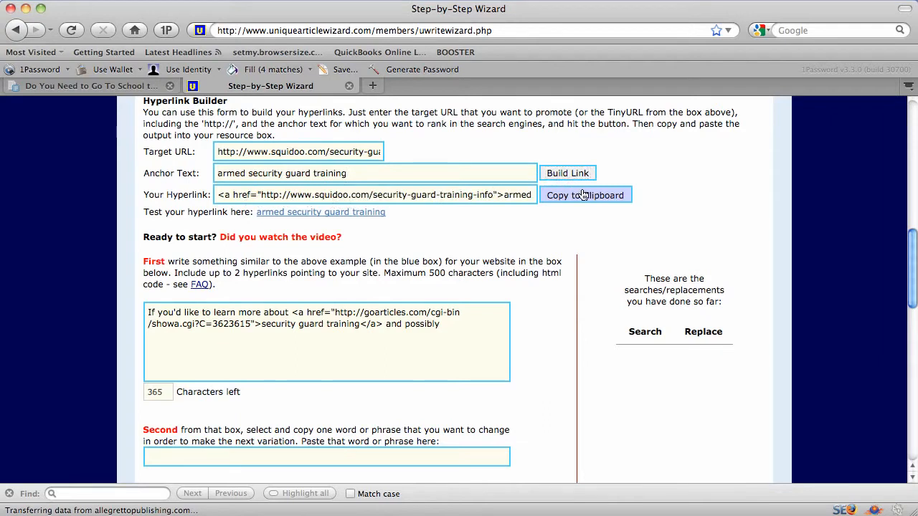
click(583, 194)
click(574, 97)
Paste the hyperlink after "and possibly" and end the resource box with "you should definitely check out security guard training headquarters."
key(super+v)
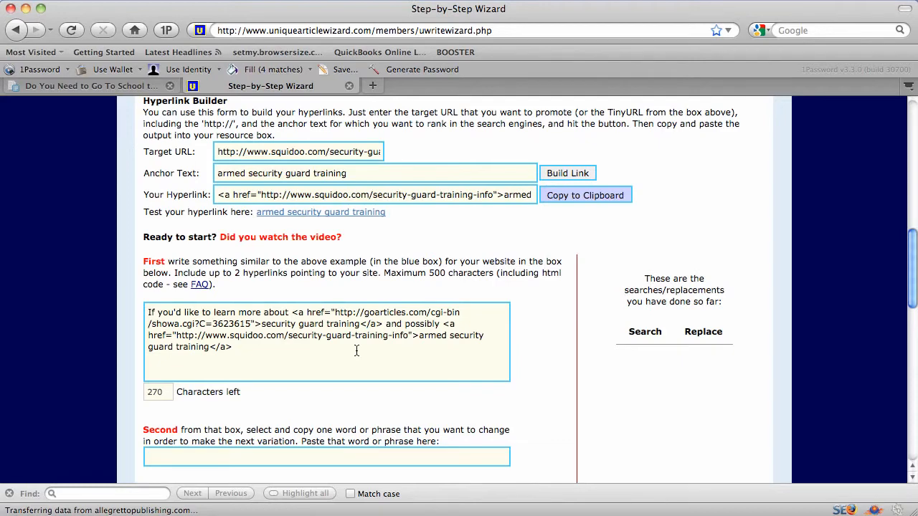
text(you should definitely check out)
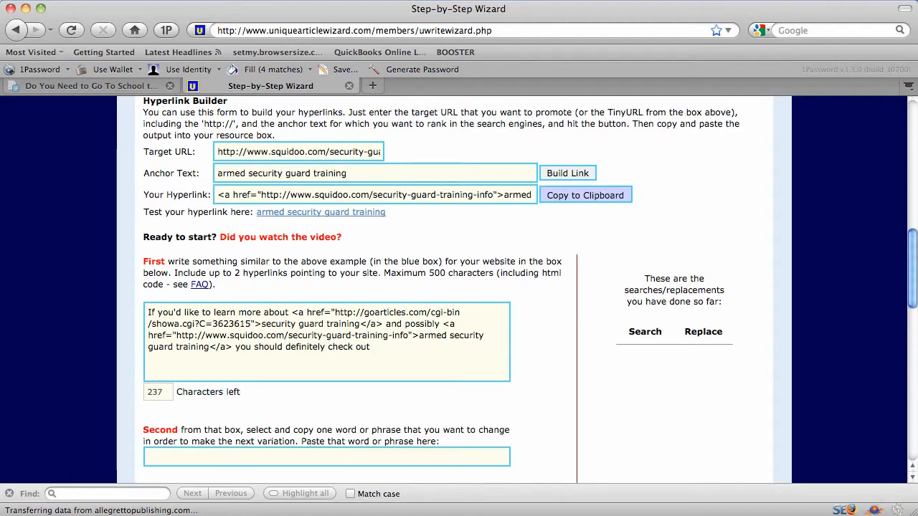
text( security guard training headquarters.)
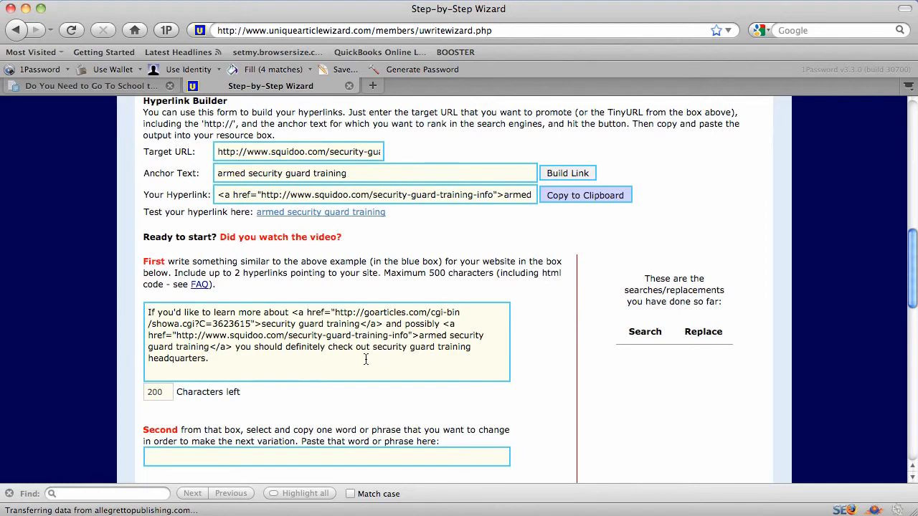
Examine the search-and-replace fields for making variations and the complete resource file in Step 3
scroll(365, 358, down, 4)
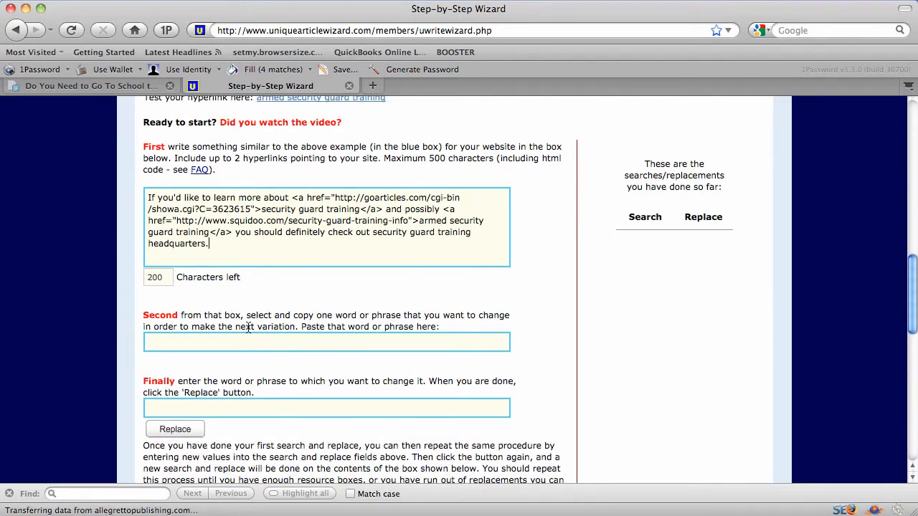
scroll(453, 348, down, 1)
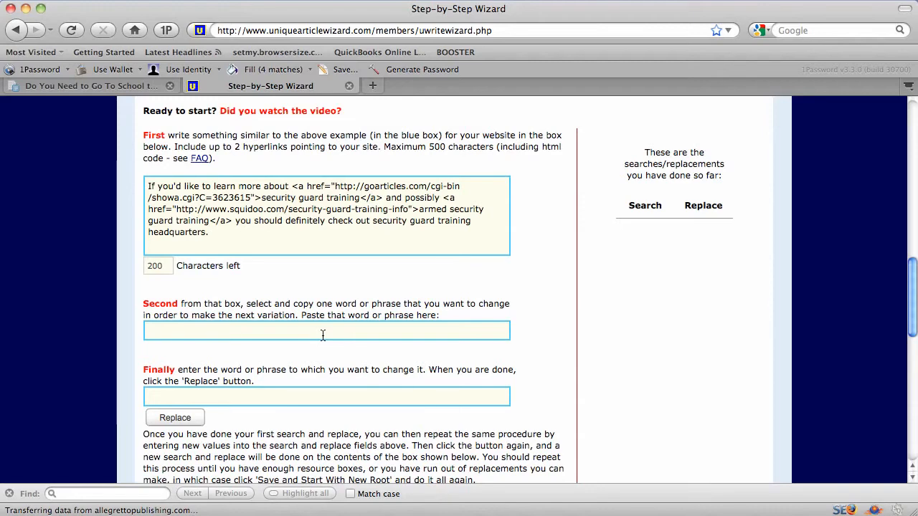
scroll(324, 334, down, 3)
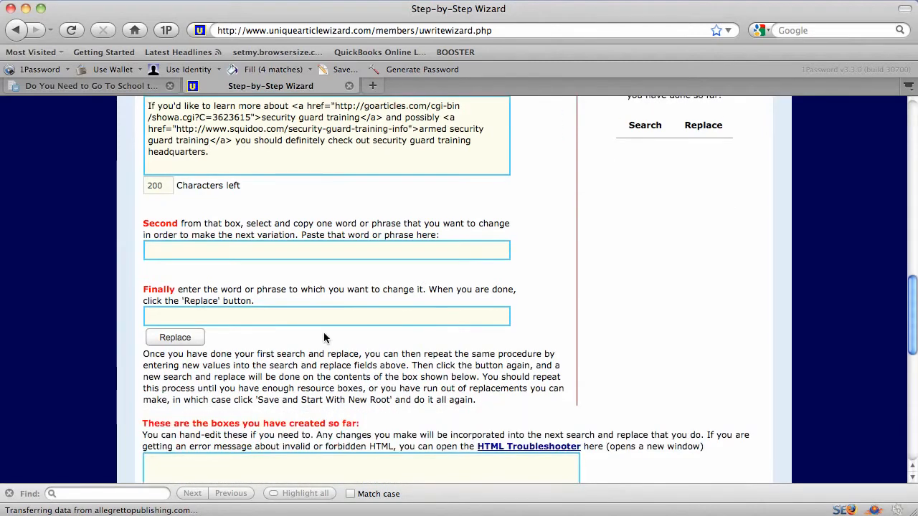
scroll(324, 335, down, 2)
scroll(324, 332, down, 3)
scroll(324, 332, up, 4)
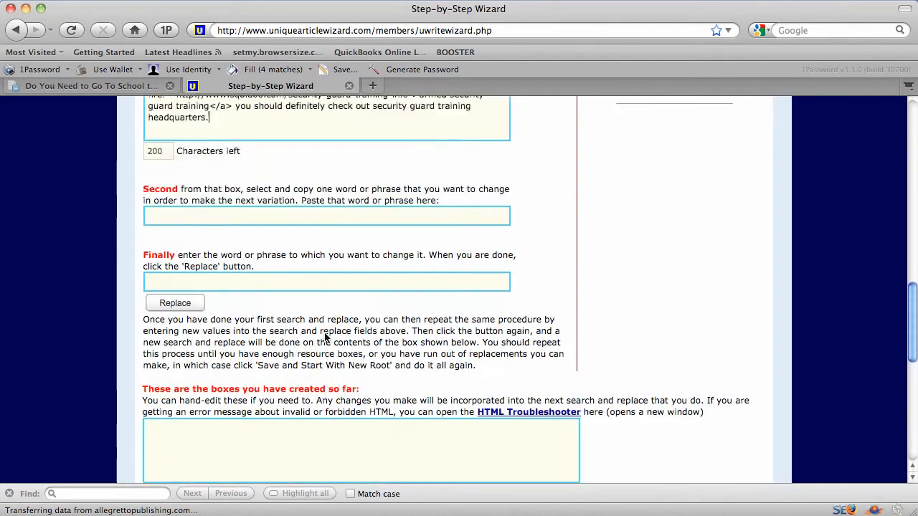
scroll(355, 228, down, 12)
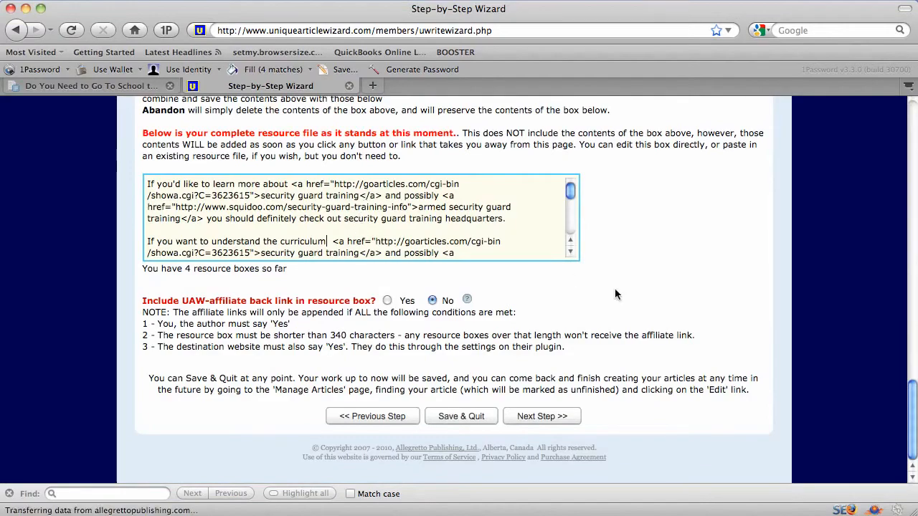
scroll(468, 247, down, 5)
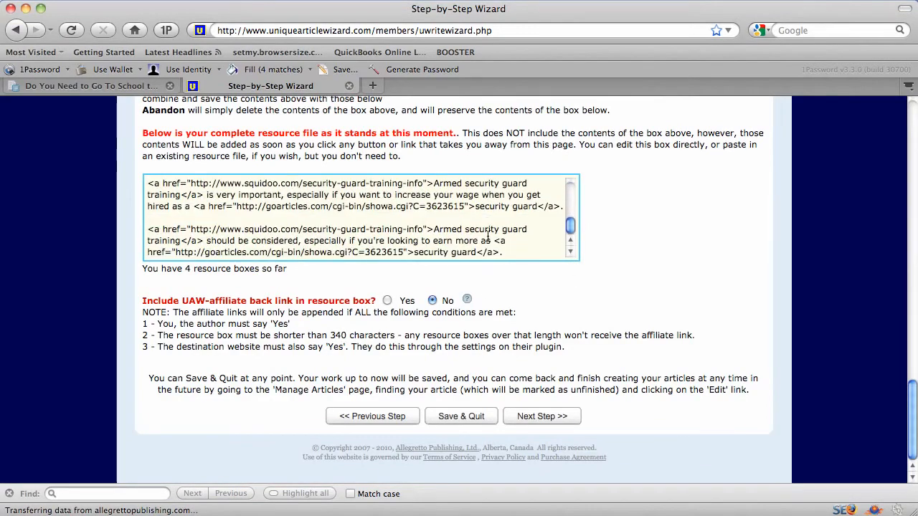
scroll(621, 294, up, 8)
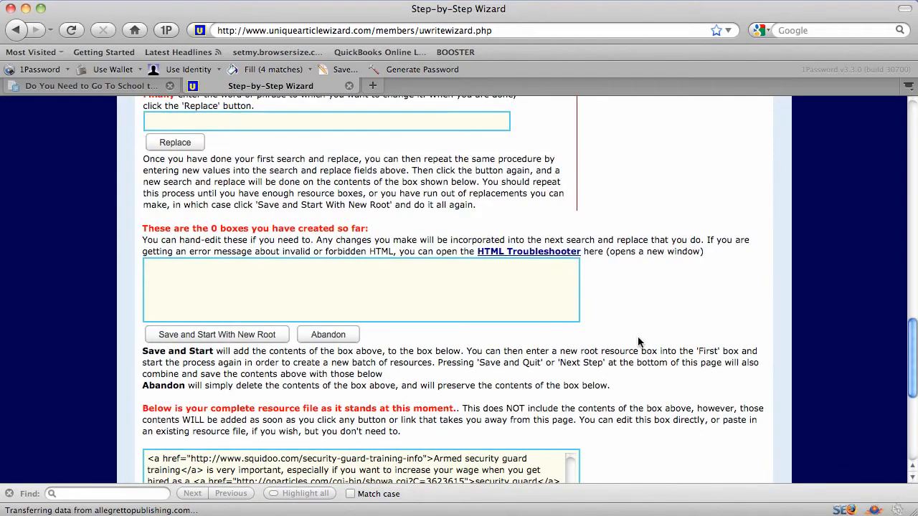
scroll(640, 351, down, 8)
Advance the wizard to Step 4 - Add Categories & Keywords and go to its keyword and category fields
click(554, 416)
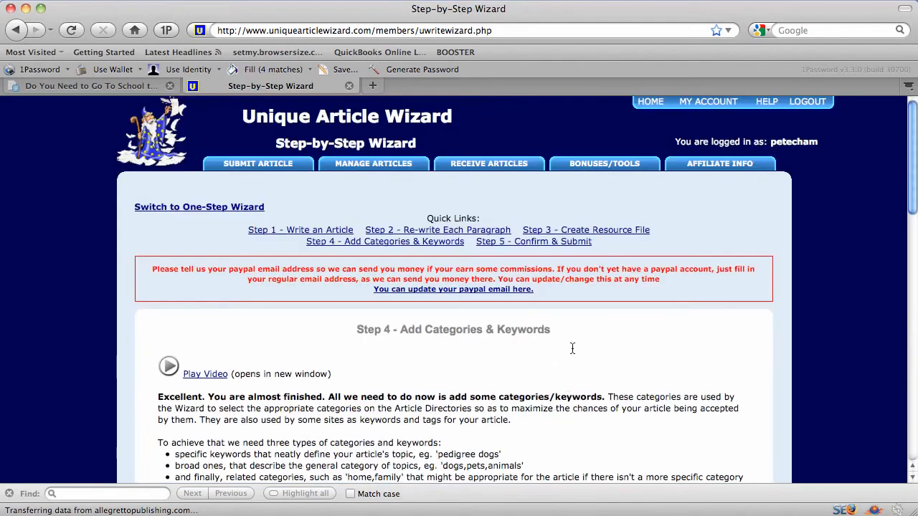
scroll(571, 347, down, 10)
scroll(572, 350, up, 3)
scroll(572, 348, down, 10)
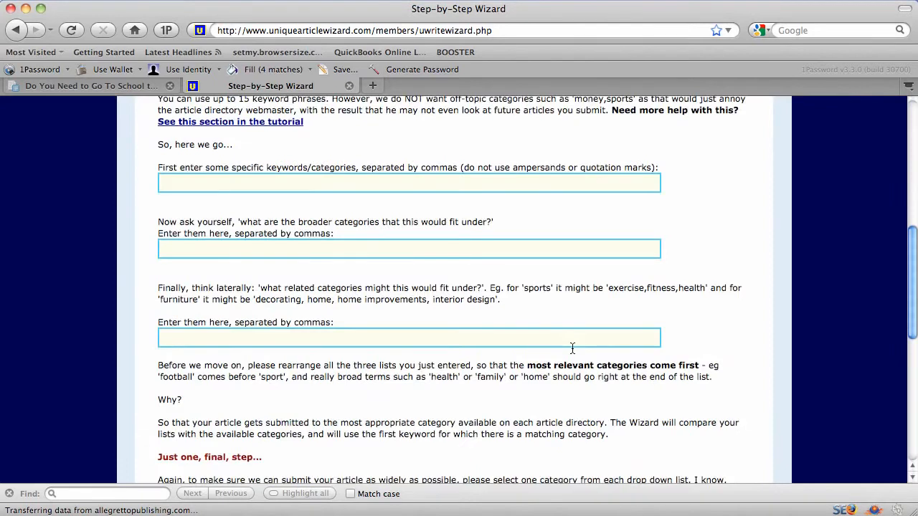
Enter "security guard training, security guard courses, security guar education" as the specific keywords
scroll(329, 217, up, 3)
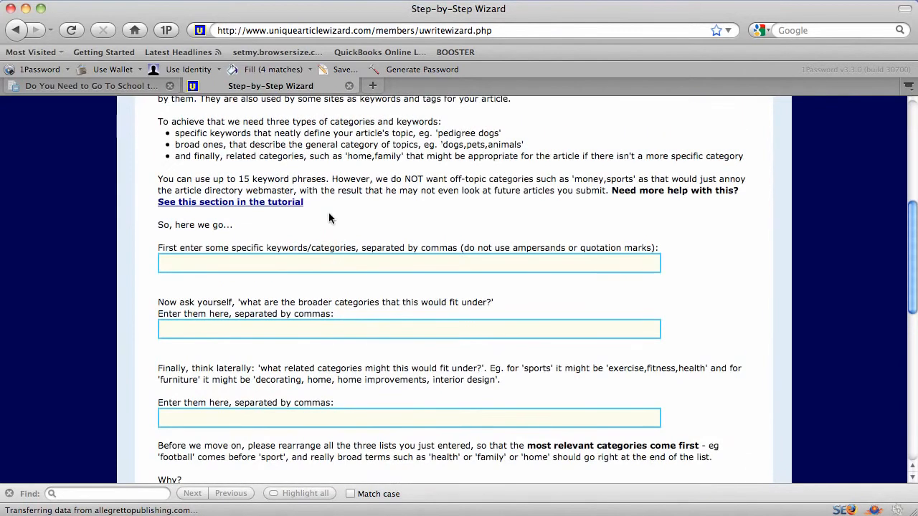
click(354, 265)
text(security guard tra)
text(ining, security guard c)
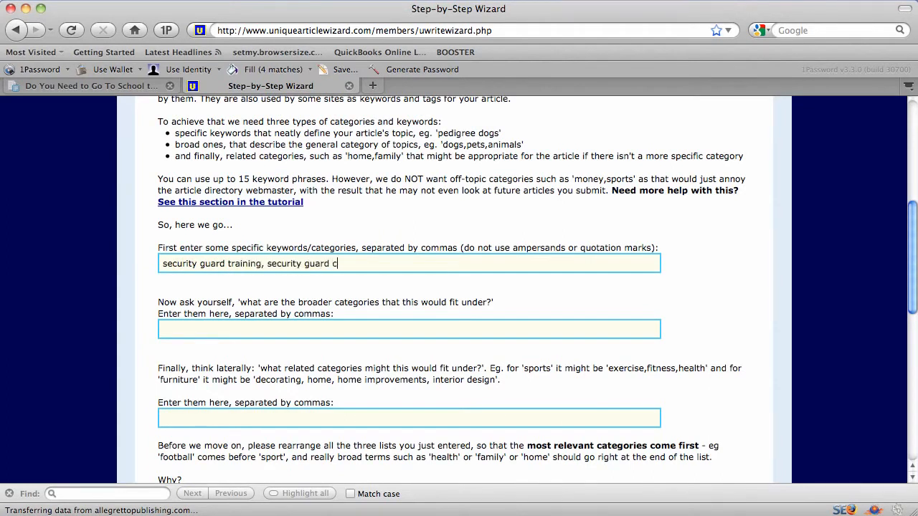
text(ourses, security guar education)
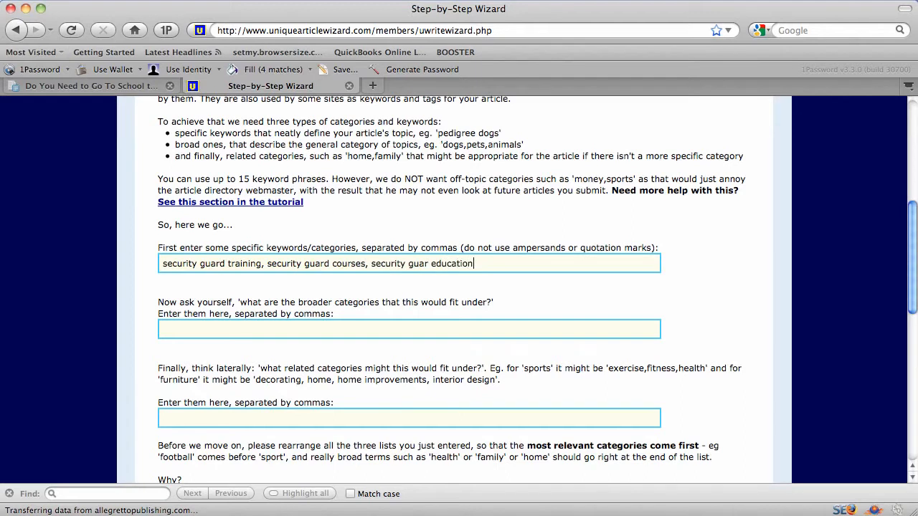
Enter "security, protection services" as the broader categories and "careers, education" as the related categories
click(353, 336)
text(security , protection services)
scroll(361, 351, down, 2)
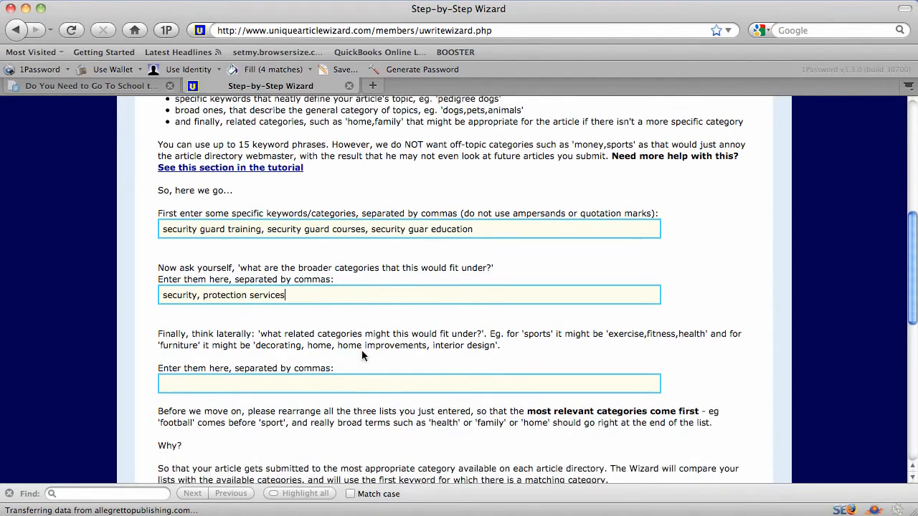
click(334, 380)
text(careers, education)
Choose Careers, education and Business:Careers as the best-fit categories in the three lists
scroll(350, 362, down, 5)
scroll(350, 362, down, 3)
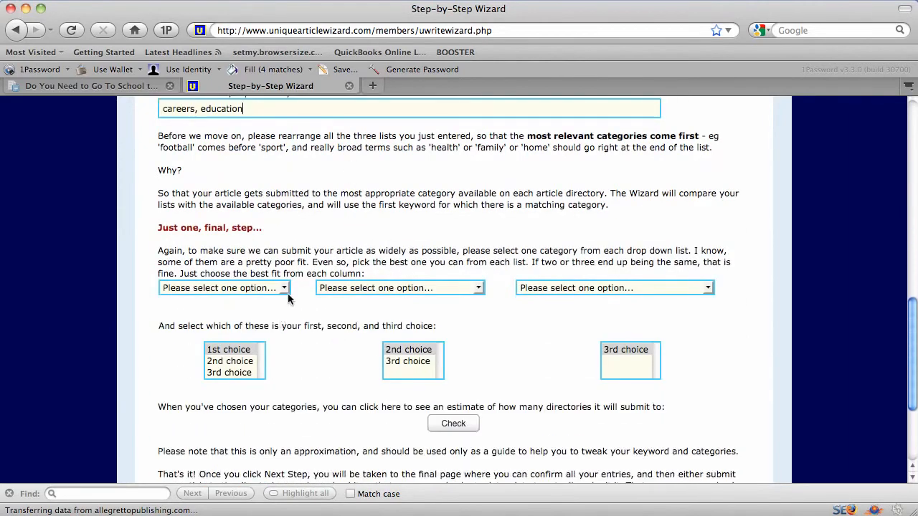
click(284, 288)
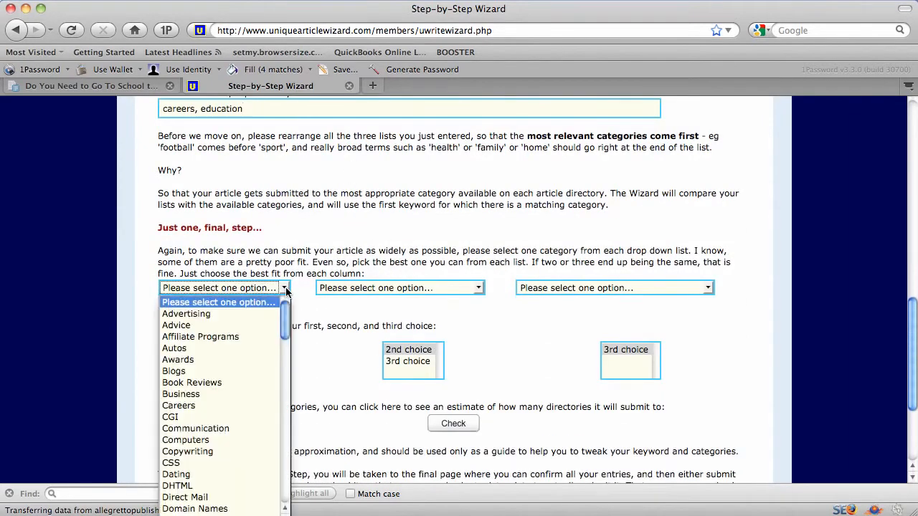
click(214, 406)
click(384, 288)
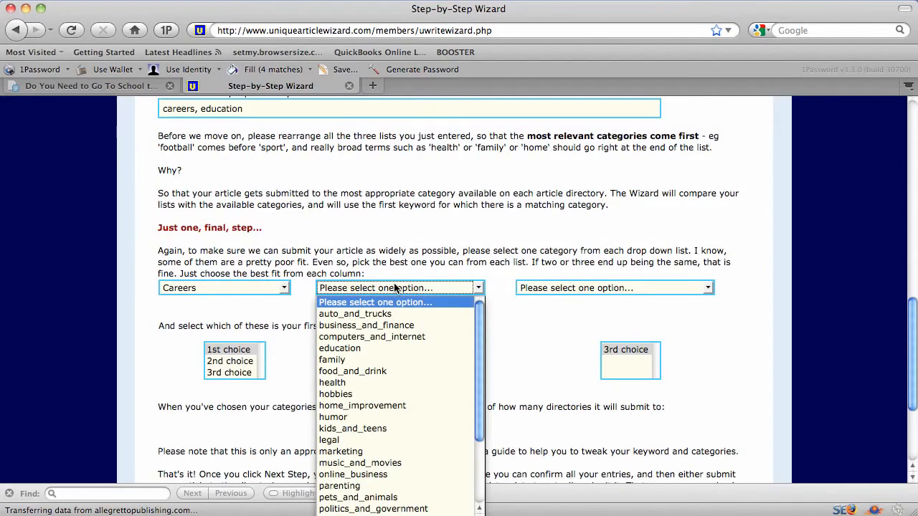
click(391, 349)
click(543, 290)
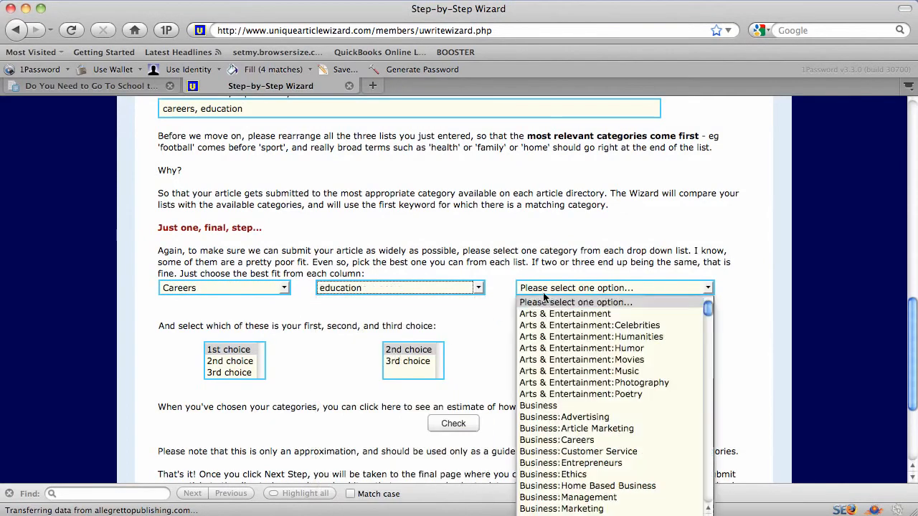
click(610, 439)
Check the estimate of how many directories the article will be submitted to
click(456, 425)
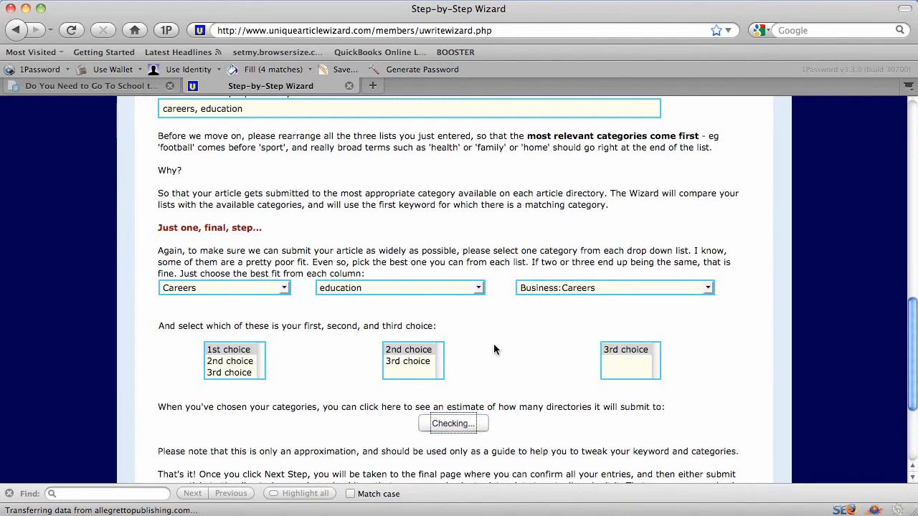
scroll(522, 370, down, 2)
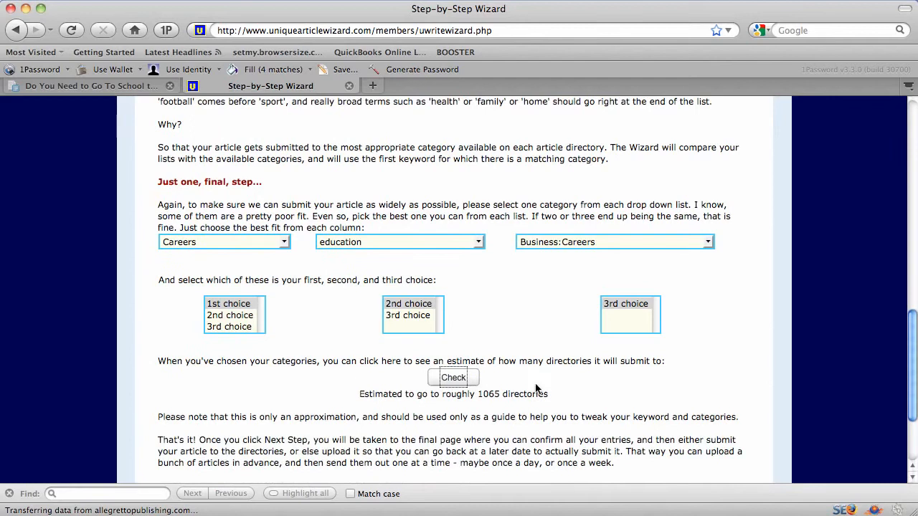
drag(571, 396, 354, 393)
click(480, 401)
drag(478, 397, 580, 396)
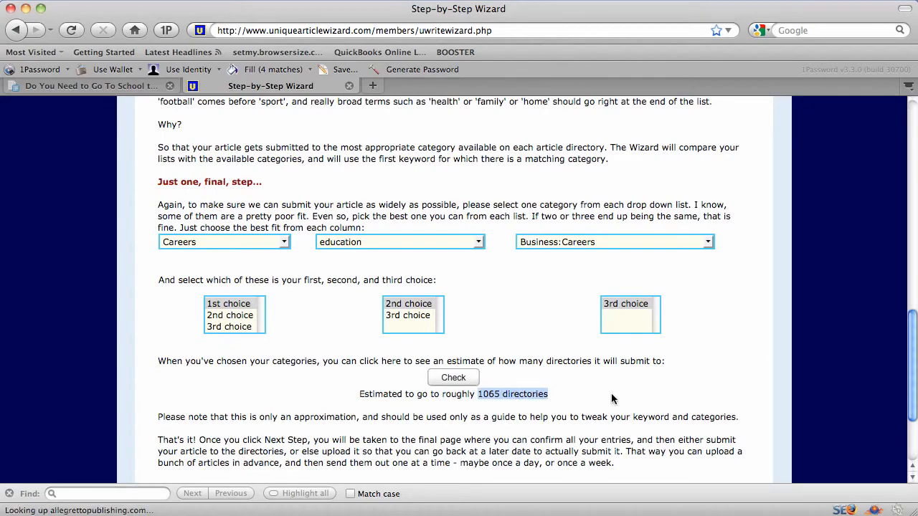
click(611, 393)
Review the entered keywords and categories, and advance the wizard to Step 5 - Confirm & Submit
scroll(611, 394, down, 4)
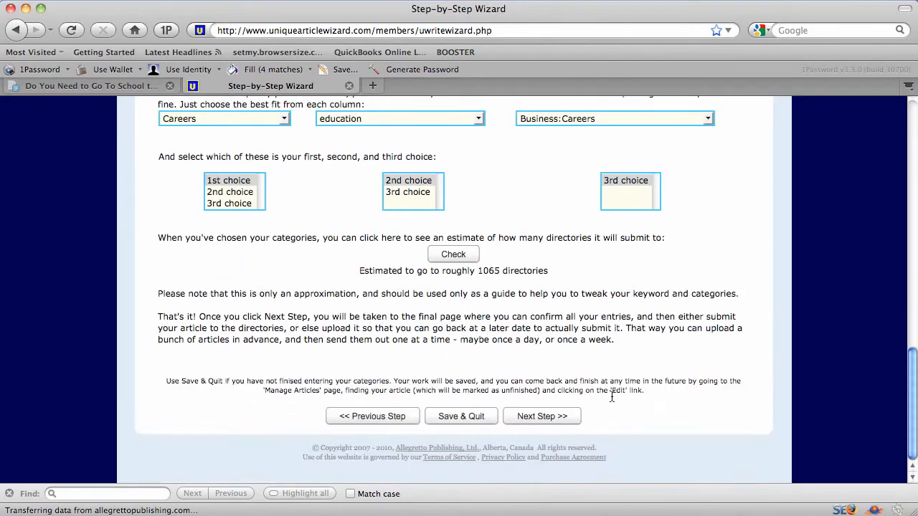
scroll(297, 254, up, 12)
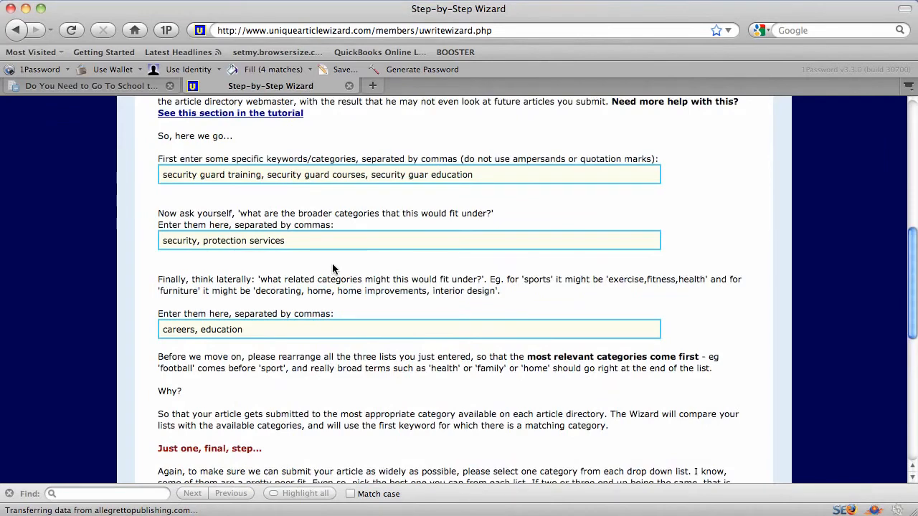
scroll(332, 269, down, 1)
scroll(333, 267, down, 12)
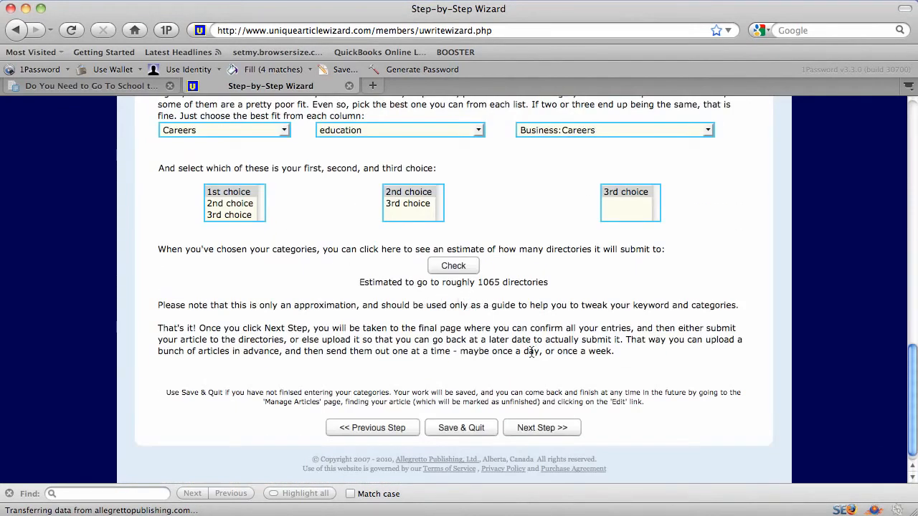
click(550, 427)
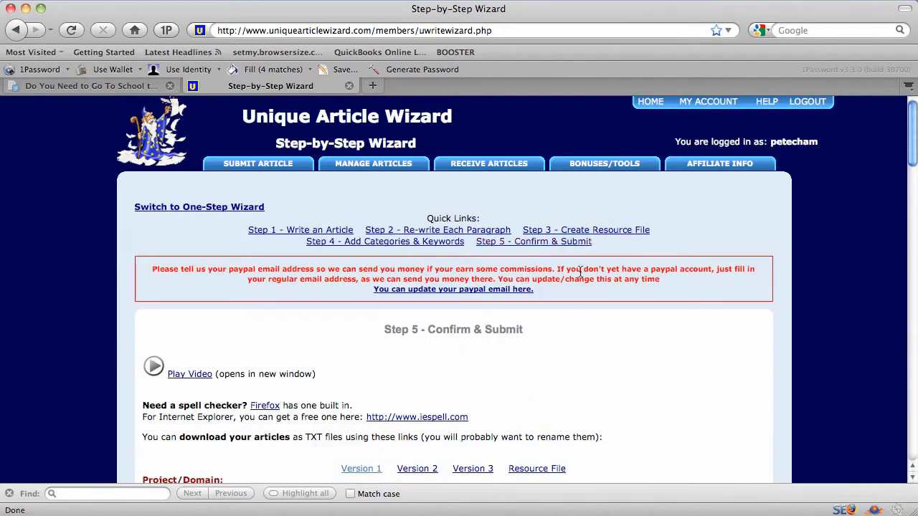
Examine the article details, resource boxes, keywords, categories and submission settings on the Confirm & Submit page
scroll(579, 272, down, 4)
scroll(443, 246, down, 6)
scroll(442, 246, down, 2)
scroll(443, 243, up, 12)
scroll(442, 248, down, 4)
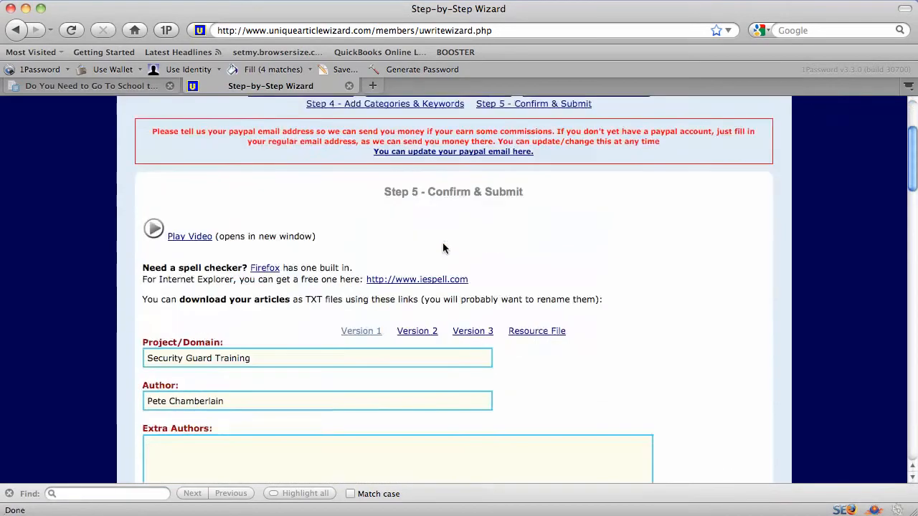
scroll(442, 246, down, 10)
scroll(409, 278, down, 7)
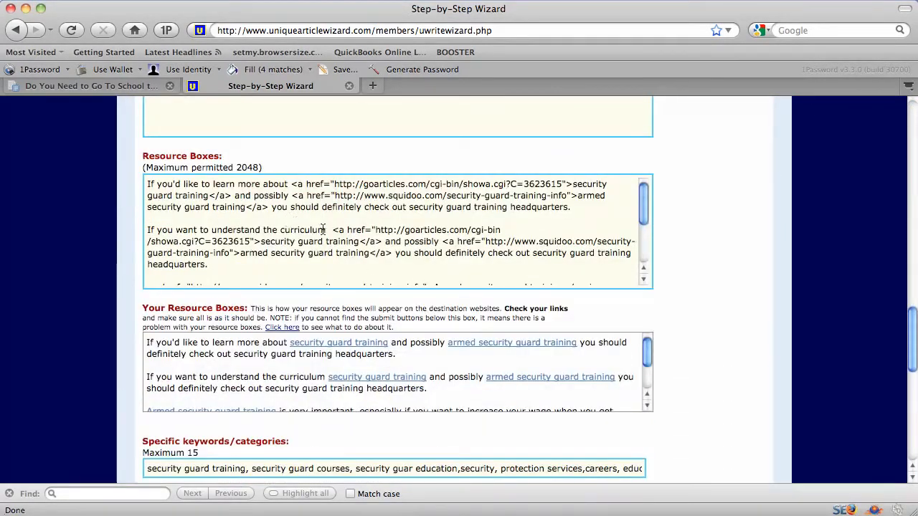
scroll(323, 229, down, 3)
scroll(563, 329, down, 7)
scroll(564, 329, up, 3)
scroll(563, 329, down, 5)
scroll(562, 329, up, 1)
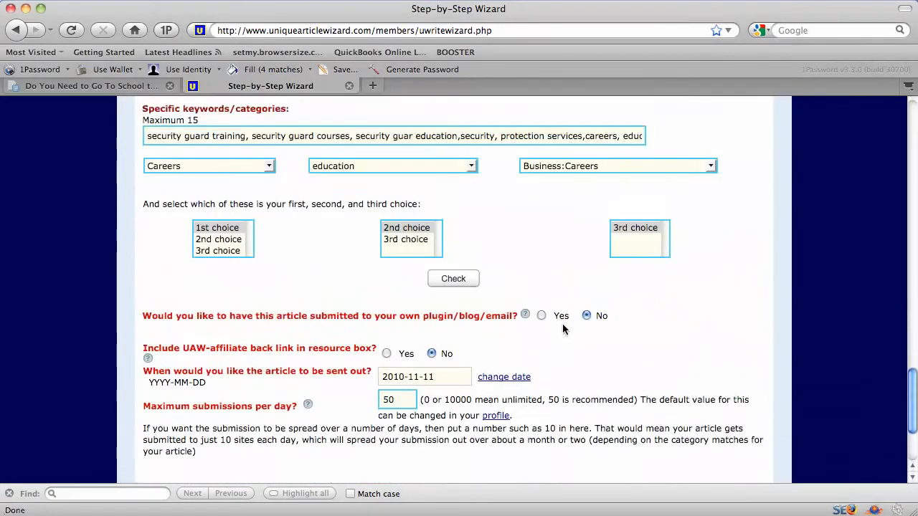
scroll(562, 324, down, 1)
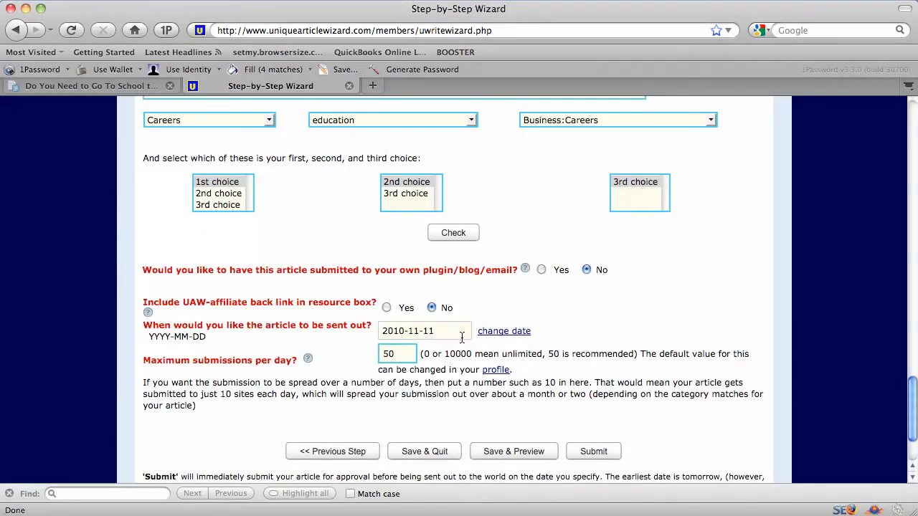
Set the maximum submissions per day to 455 and submit the article
drag(411, 356, 355, 356)
click(583, 338)
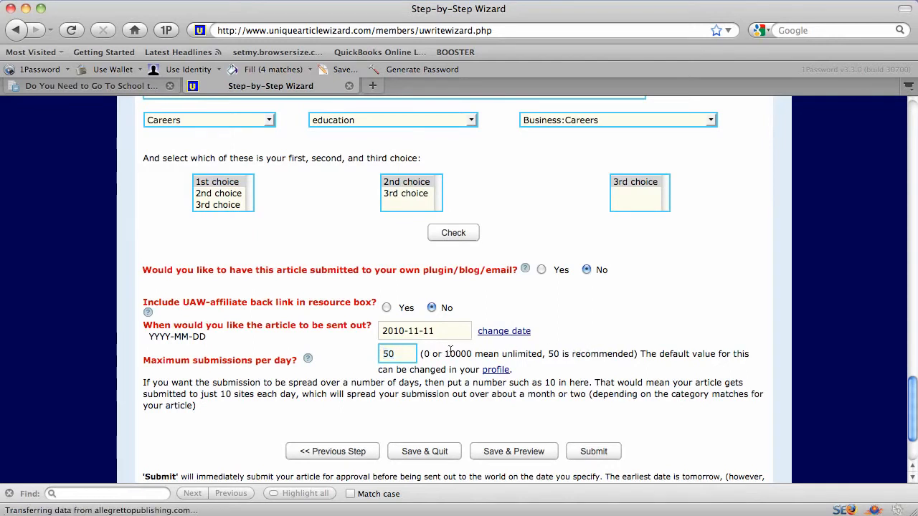
drag(409, 353, 354, 353)
text(455)
click(598, 451)
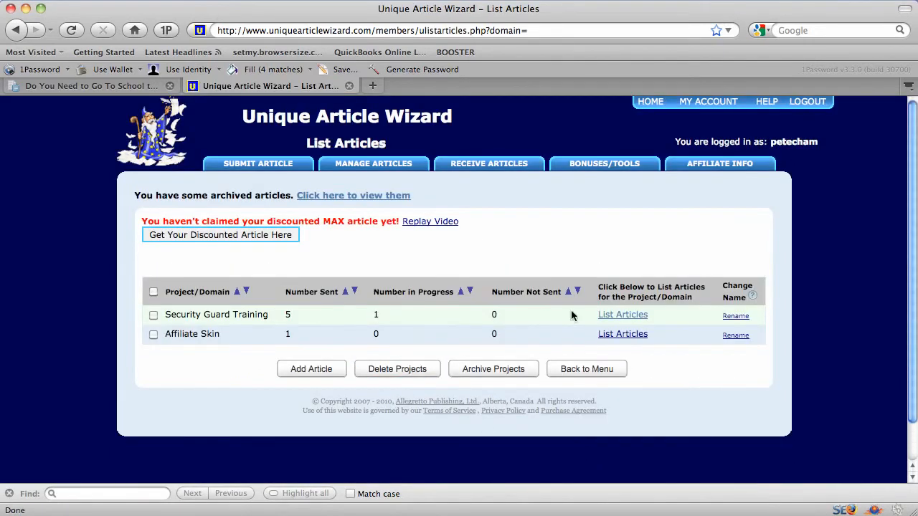
List the Security Guard Training articles, examine where "Top 5 Pieces of Security Guard Equipment" was submitted, and return to the article list
click(613, 314)
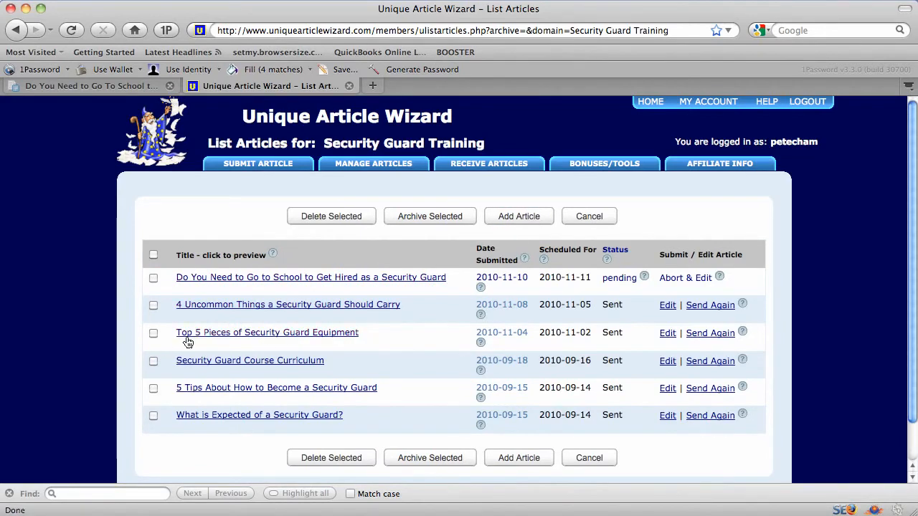
mouse_move(484, 344)
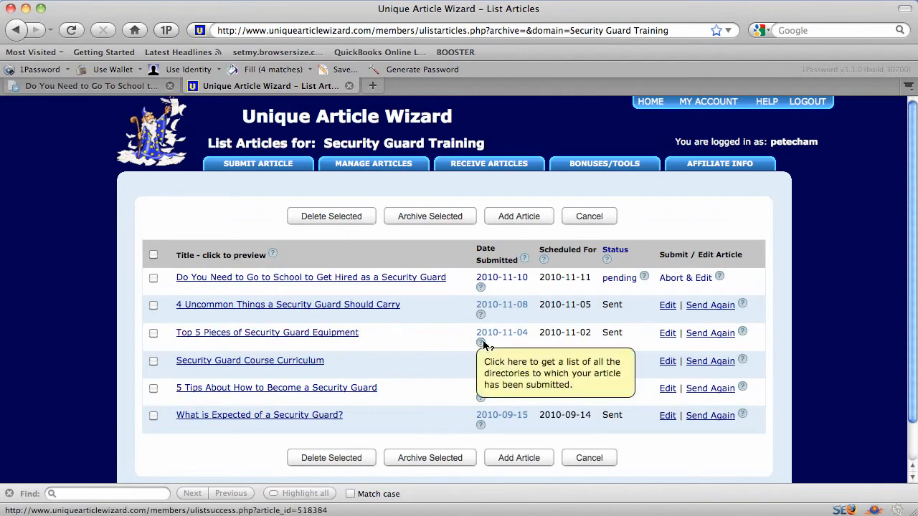
click(482, 343)
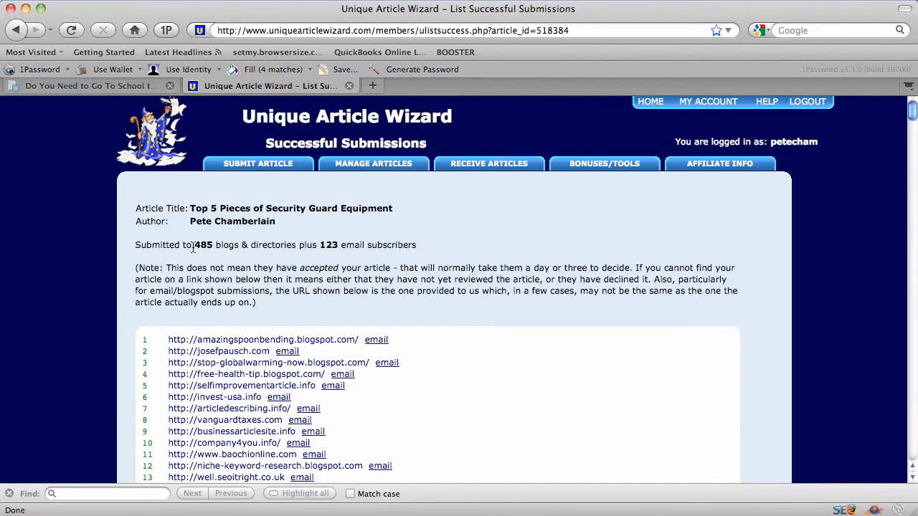
scroll(248, 267, down, 10)
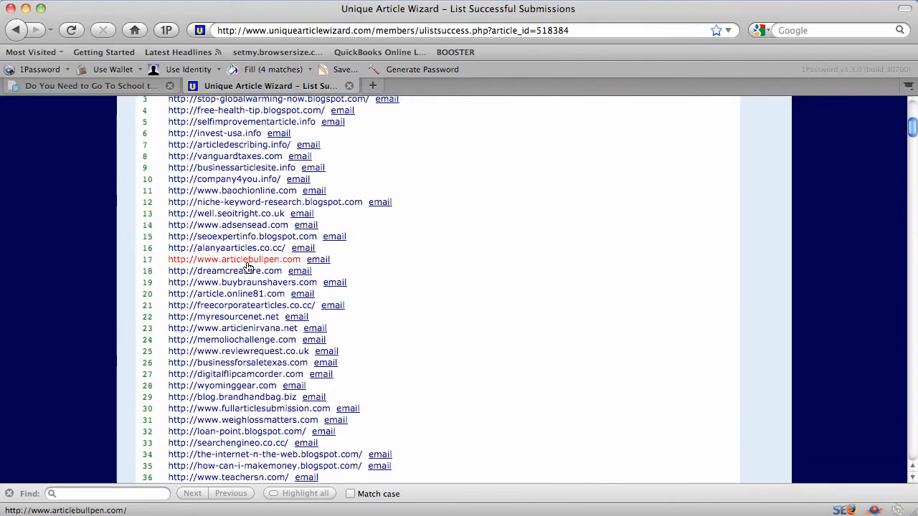
scroll(247, 267, down, 20)
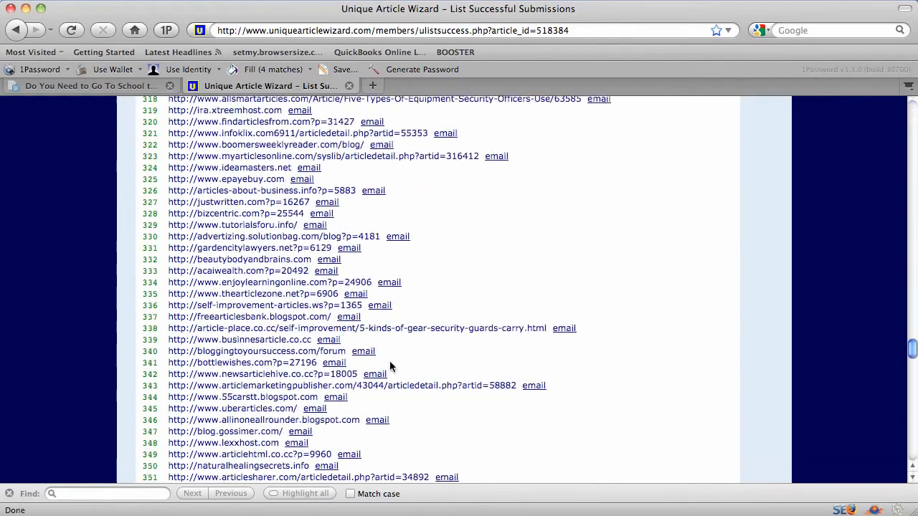
scroll(403, 362, up, 20)
click(16, 30)
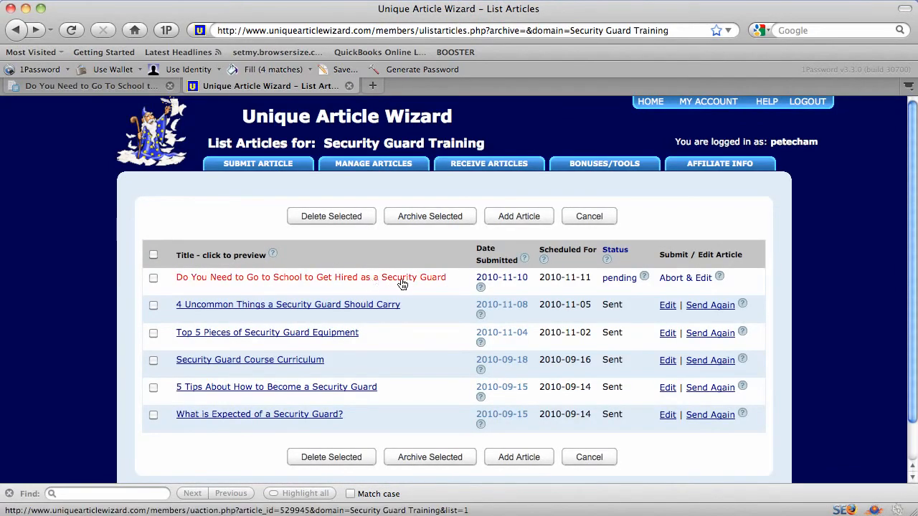
Check the scheduled date and status of "Do You Need to Go to School to Get Hired as a Security Guard"
drag(571, 277, 589, 280)
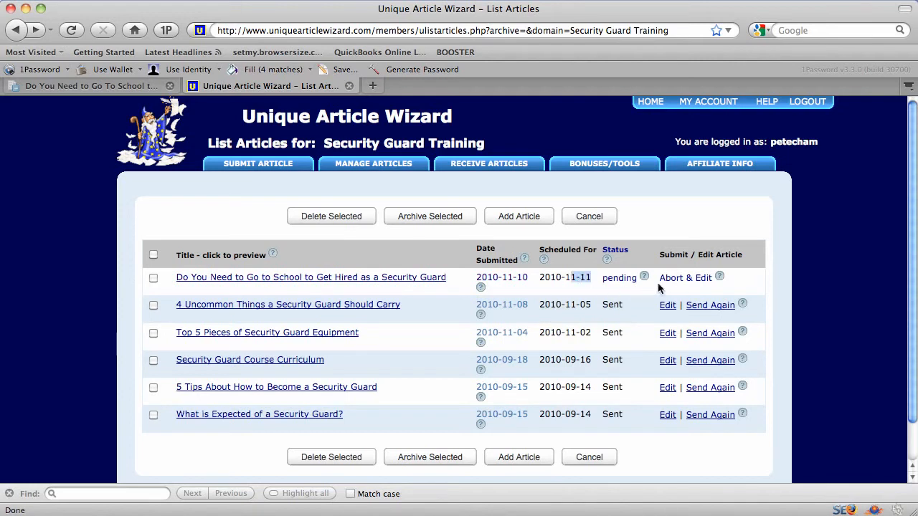
scroll(607, 372, down, 1)
scroll(608, 372, up, 1)
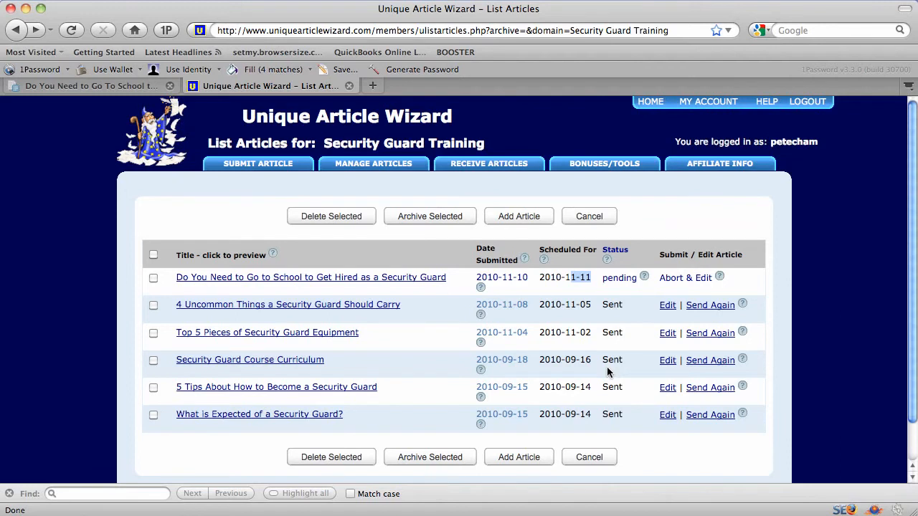